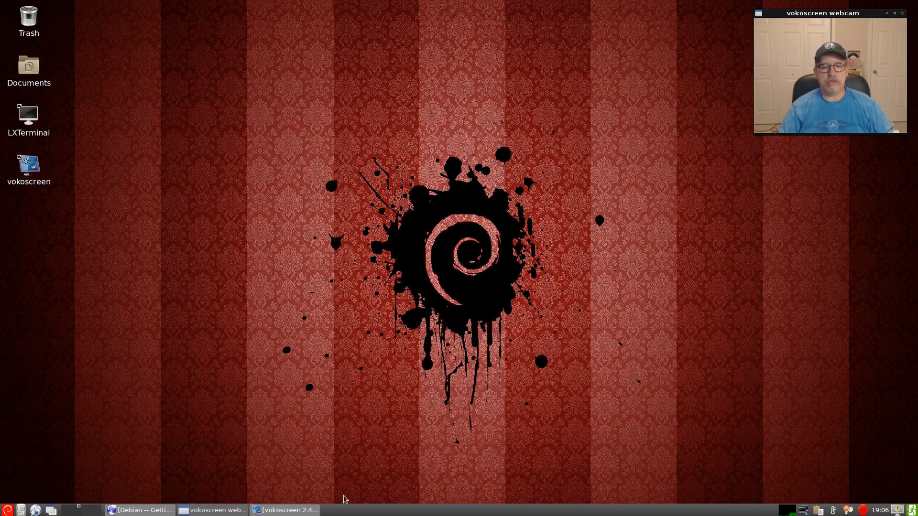
{"action": "left_click", "coordinate": [8, 512]}
{"action": "left_click", "coordinate": [8, 512]}
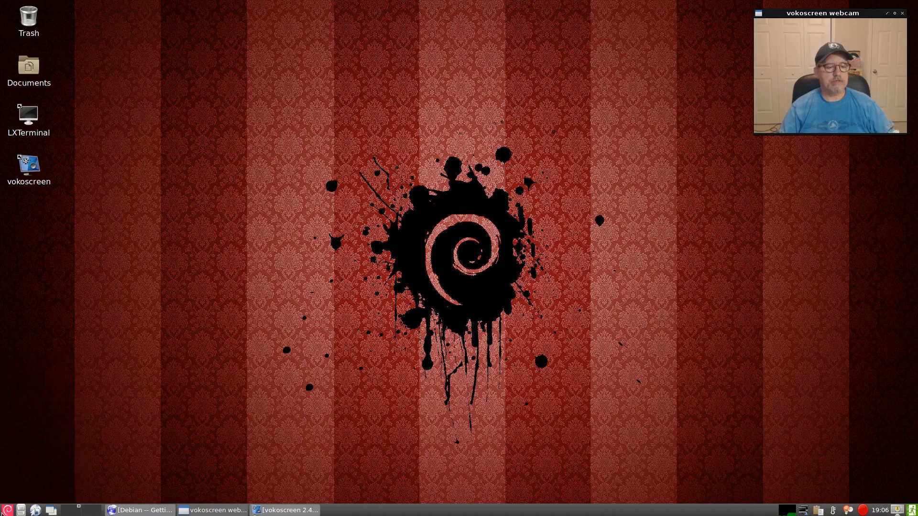
{"action": "left_click", "coordinate": [3, 512]}
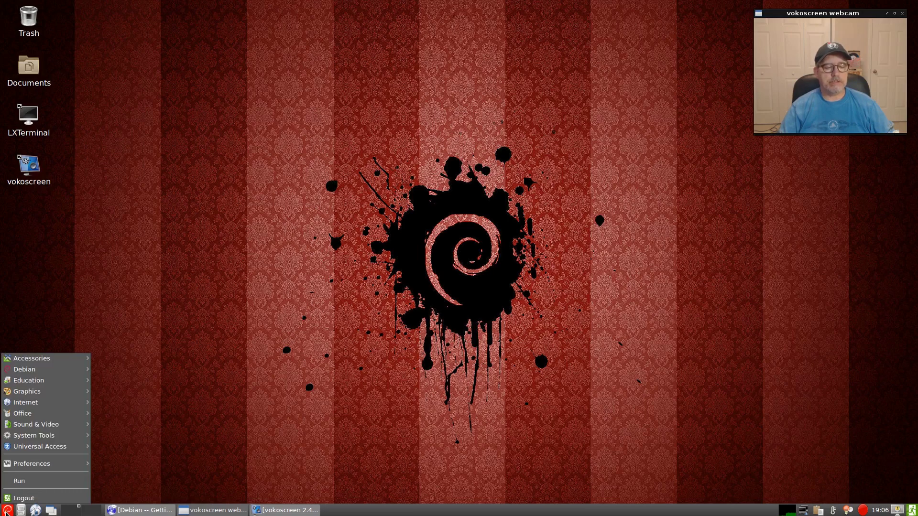
{"action": "left_click", "coordinate": [119, 428]}
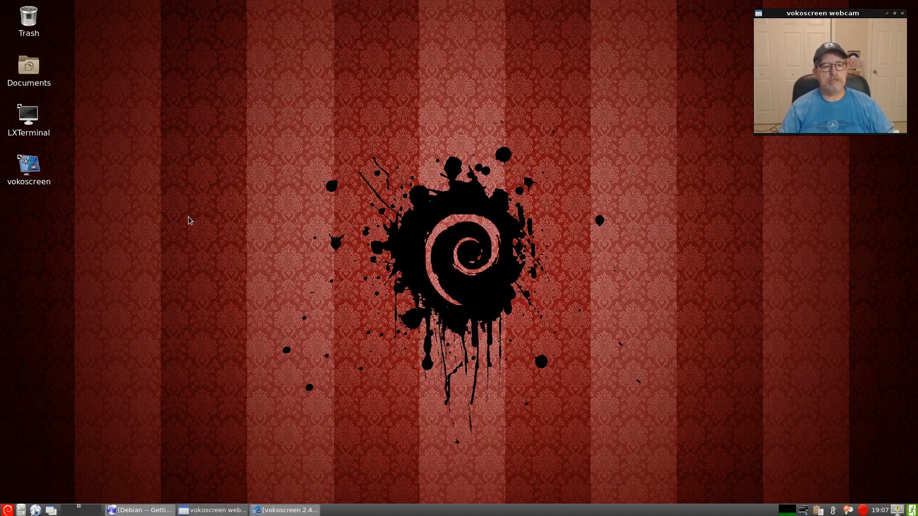
- Review vokoscreen's screen, audio, video codec, general and webcam settings, and minimise the vokoscreen window
{"action": "left_click", "coordinate": [285, 510]}
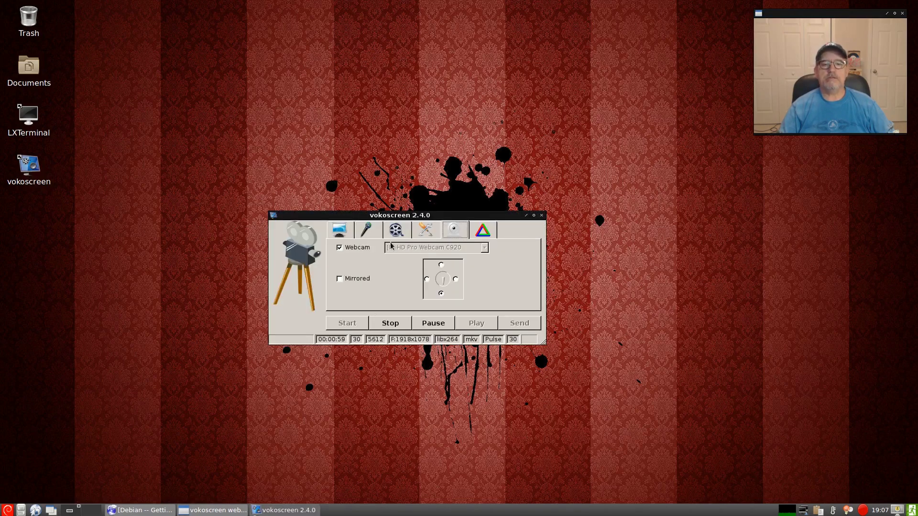
{"action": "left_click_drag", "start_coordinate": [403, 216], "coordinate": [440, 170]}
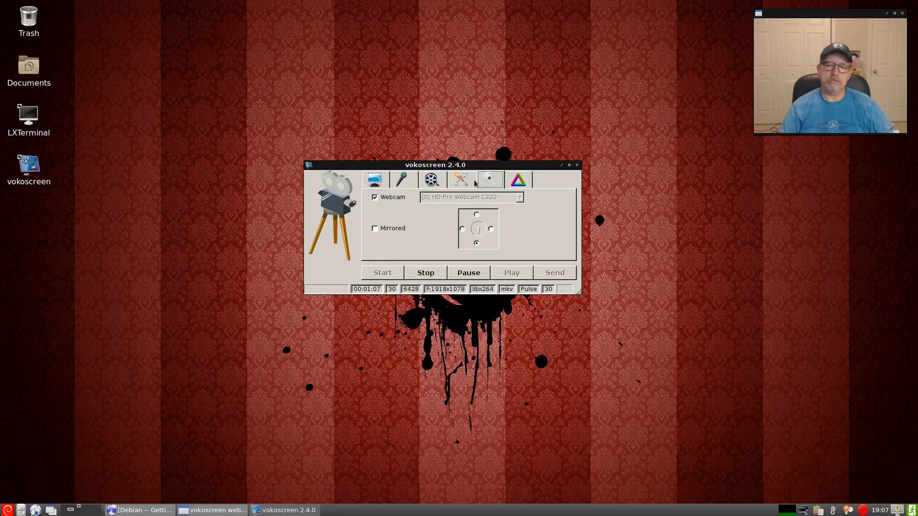
{"action": "left_click", "coordinate": [375, 181]}
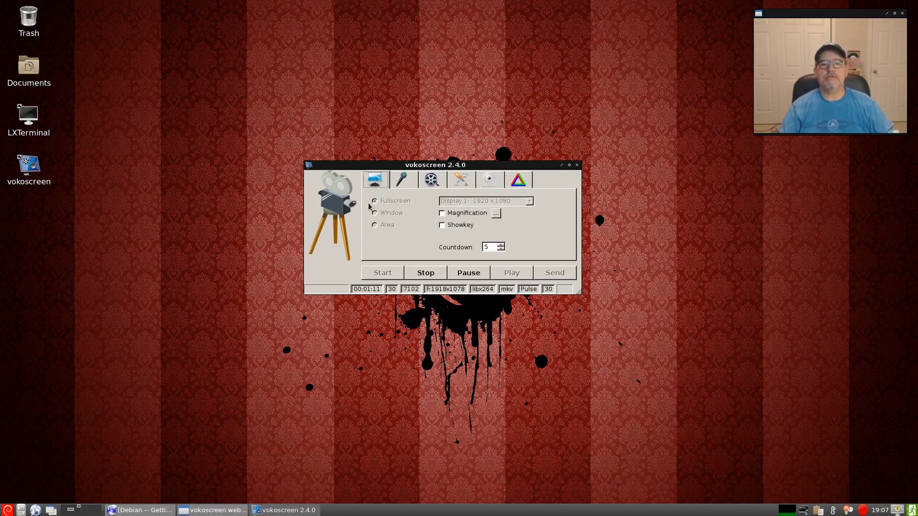
{"action": "left_click", "coordinate": [409, 185]}
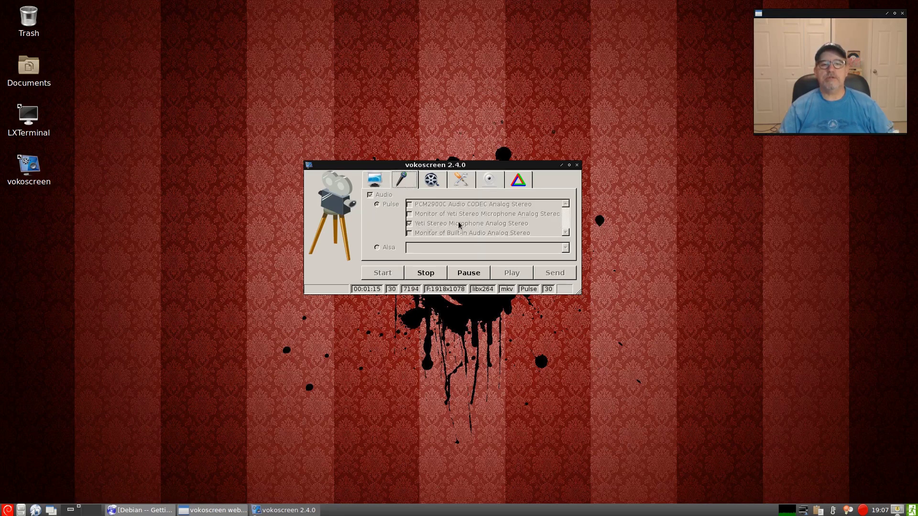
{"action": "left_click", "coordinate": [432, 182]}
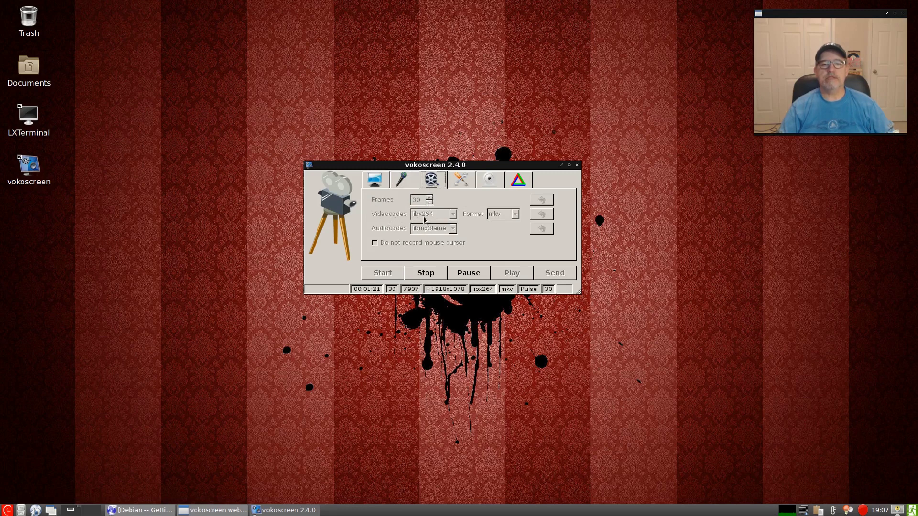
{"action": "left_click", "coordinate": [462, 182]}
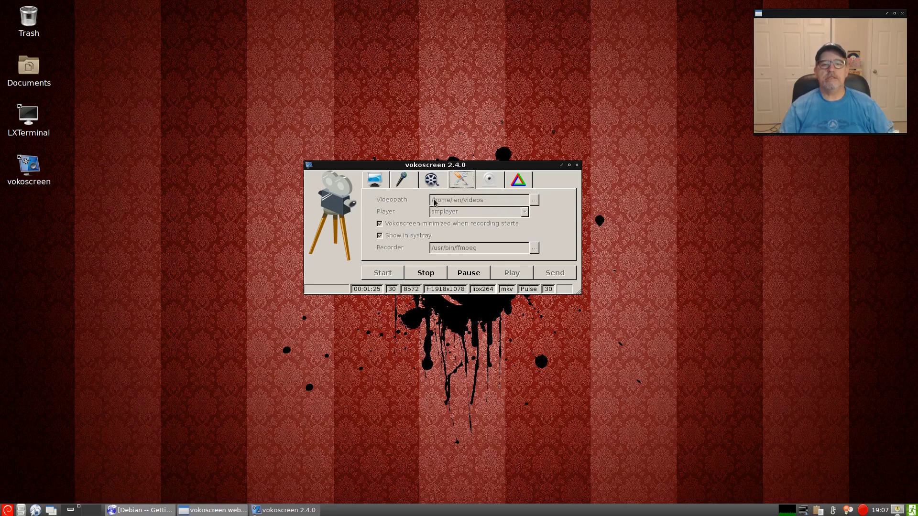
{"action": "left_click", "coordinate": [491, 182]}
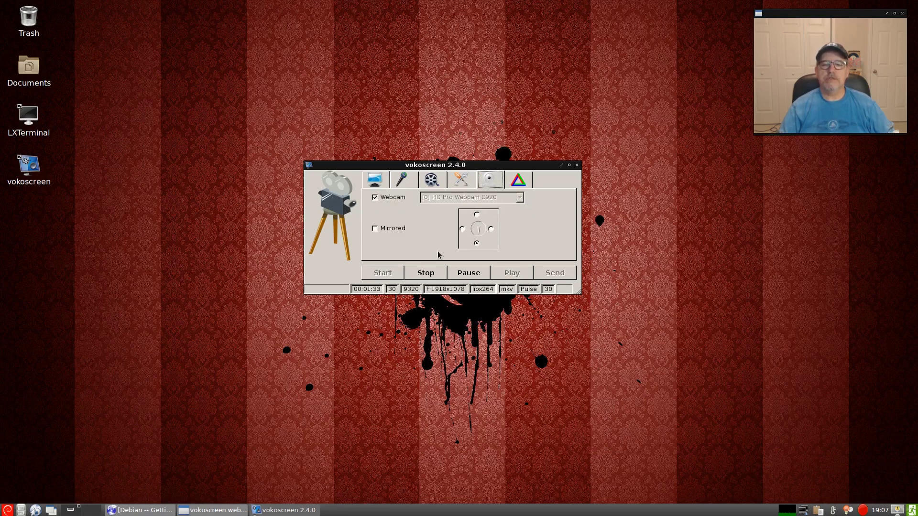
{"action": "left_click", "coordinate": [562, 166]}
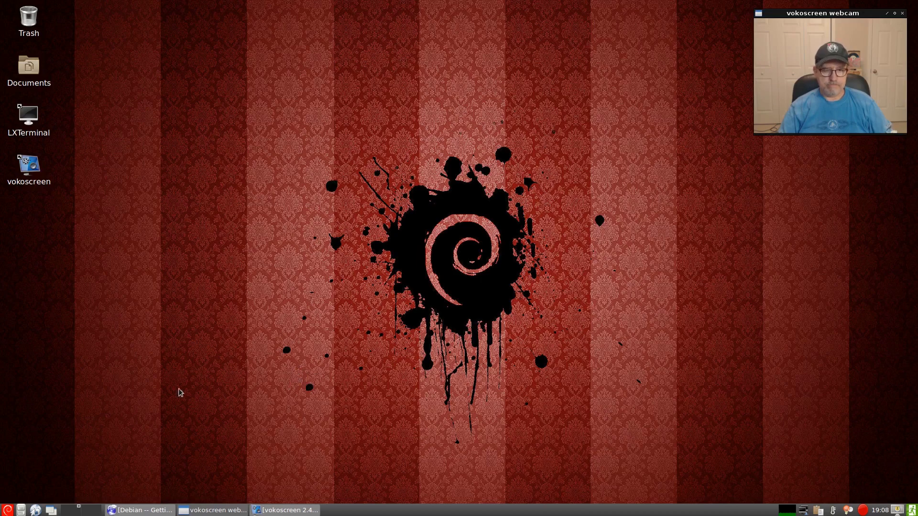
{"action": "left_click", "coordinate": [6, 511]}
{"action": "left_click", "coordinate": [28, 494]}
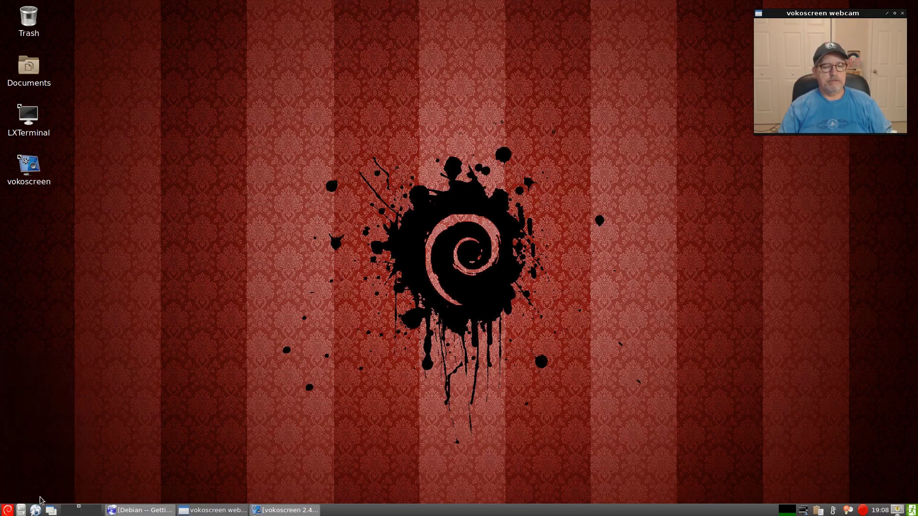
{"action": "left_click", "coordinate": [411, 370]}
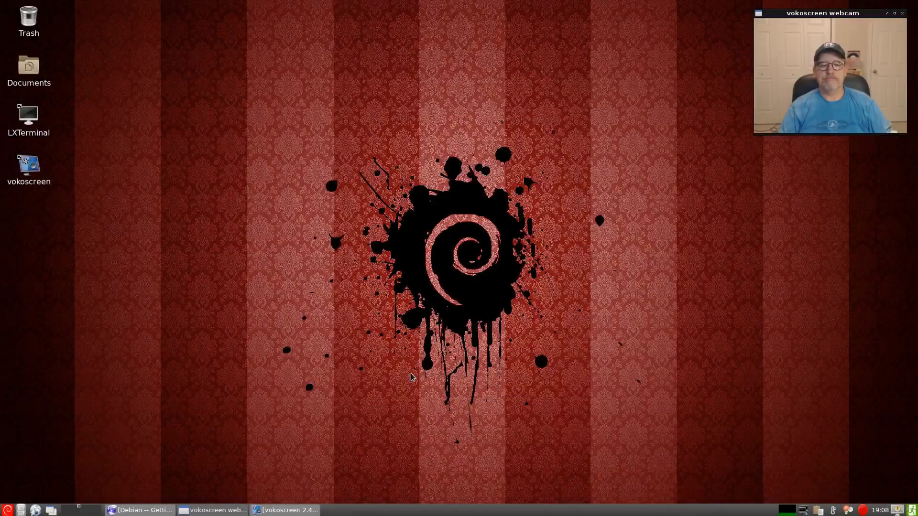
- Switch to Iceweasel, look at the "Download an installation image" page from Getting Debian, and return to Getting Debian
{"action": "left_click", "coordinate": [160, 511]}
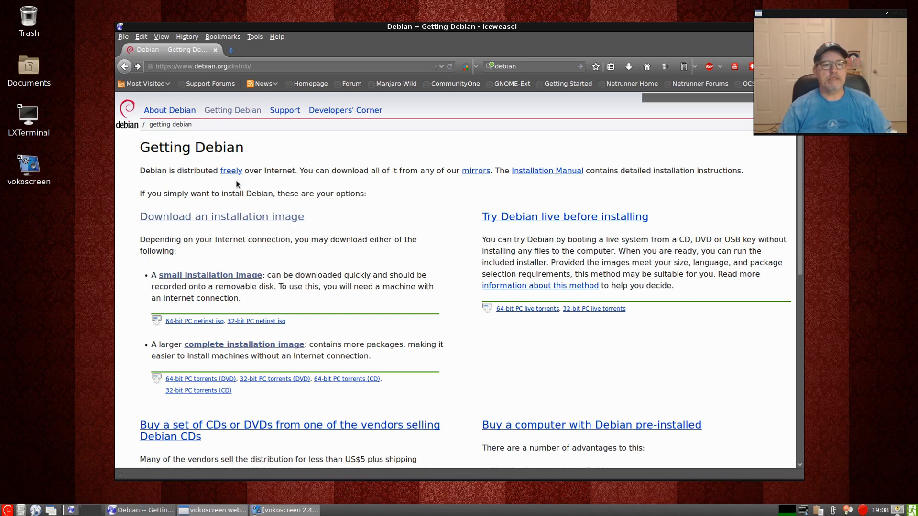
{"action": "left_click", "coordinate": [213, 217]}
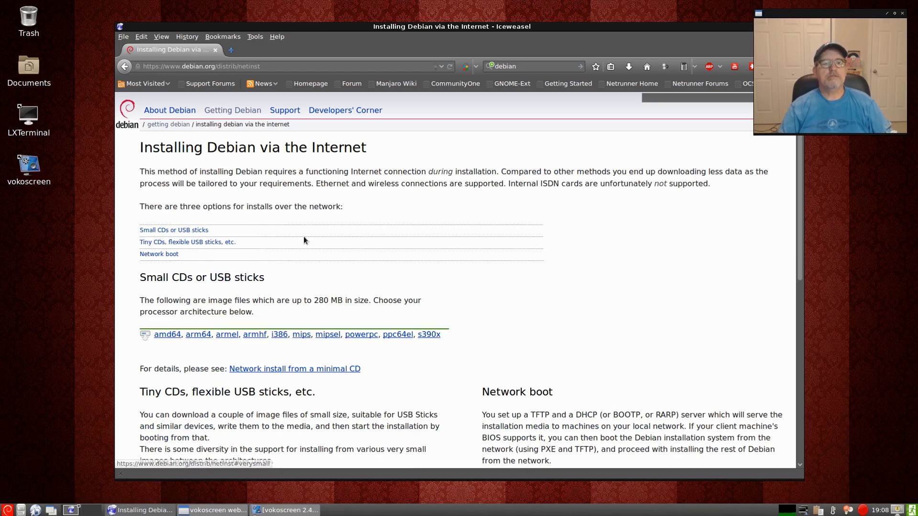
{"action": "left_click", "coordinate": [123, 67]}
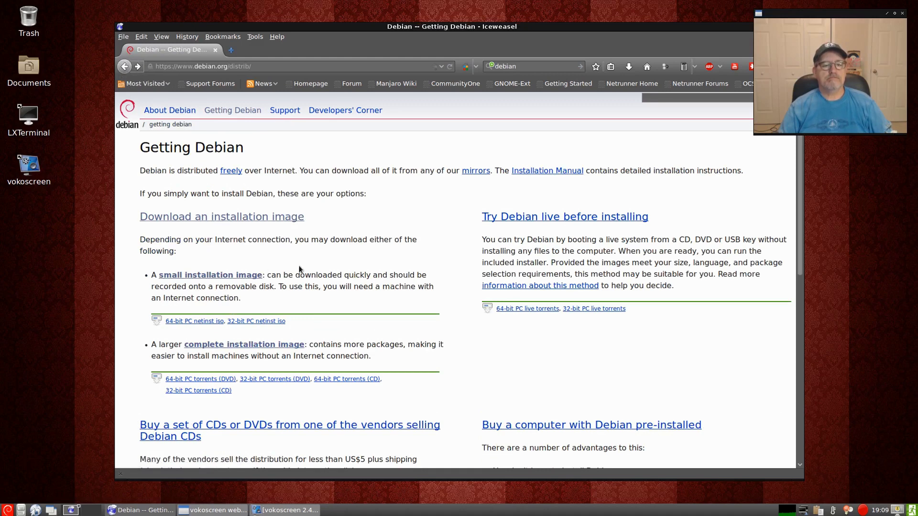
- Go from the complete installation image link to the page for downloading Debian CD/DVD images using HTTP or FTP
{"action": "scroll", "coordinate": [301, 271], "scroll_direction": "down", "scroll_amount": 3}
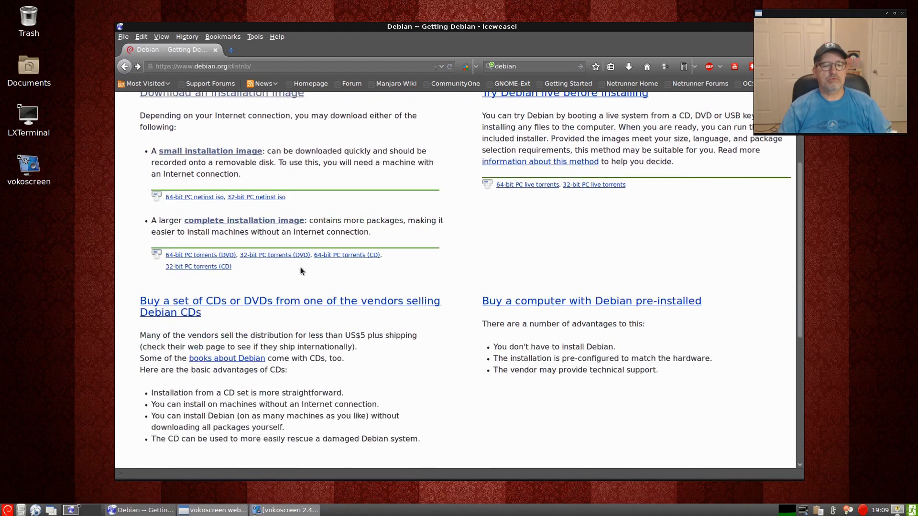
{"action": "scroll", "coordinate": [302, 269], "scroll_direction": "up", "scroll_amount": 2}
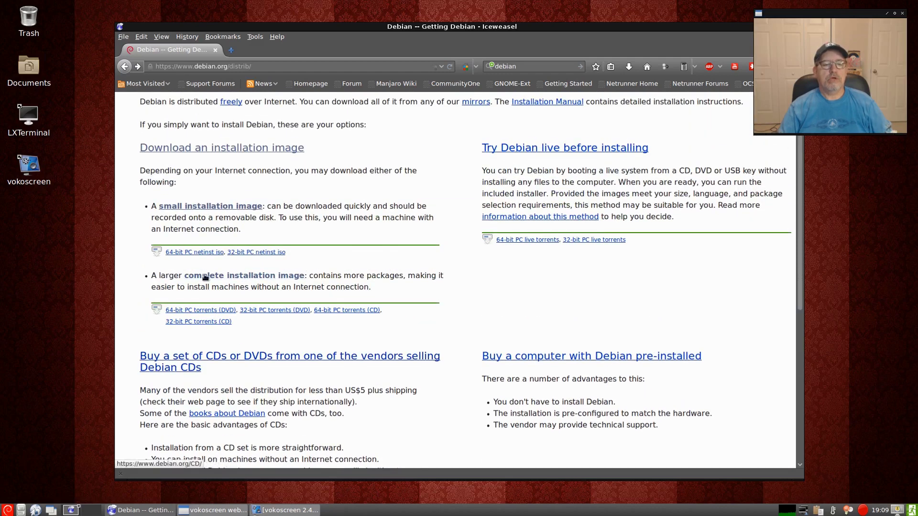
{"action": "left_click", "coordinate": [249, 281]}
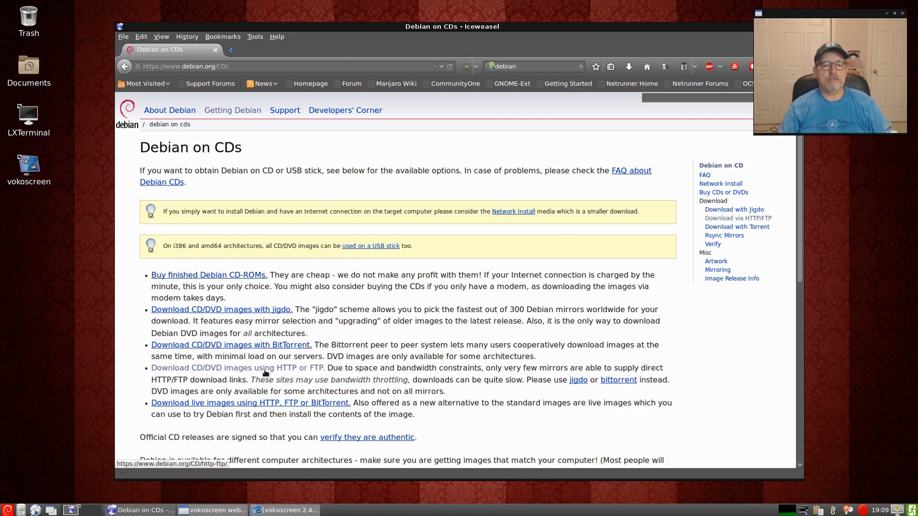
{"action": "left_click", "coordinate": [290, 372]}
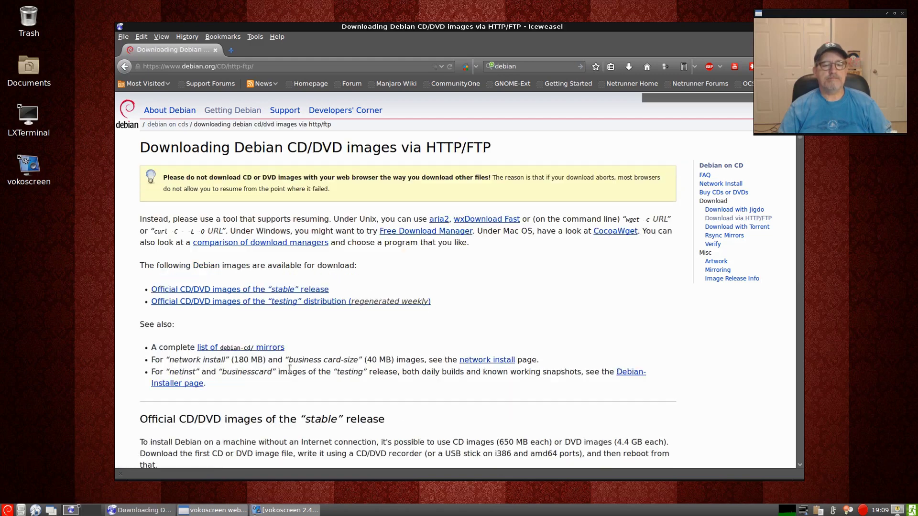
{"action": "left_click", "coordinate": [279, 303]}
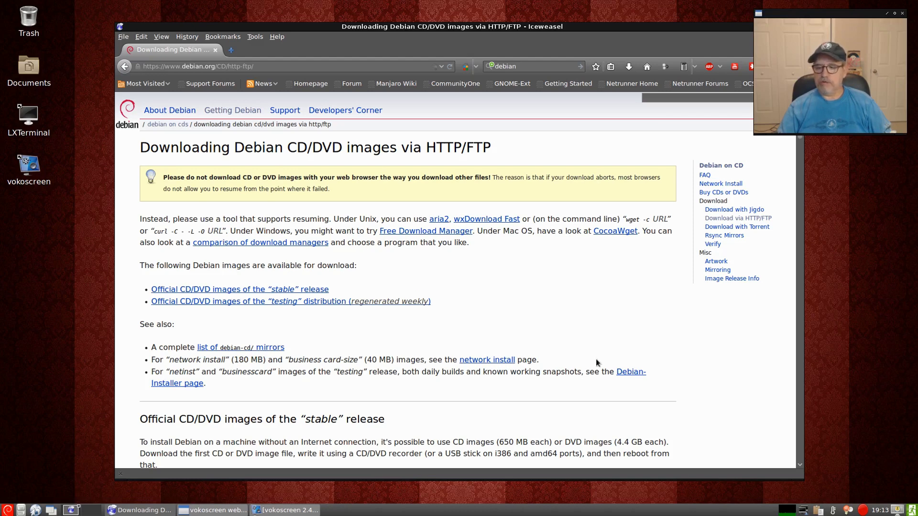
- Open the Wicd Network Manager to view the available wireless networks, and close it
{"action": "left_click", "coordinate": [804, 513]}
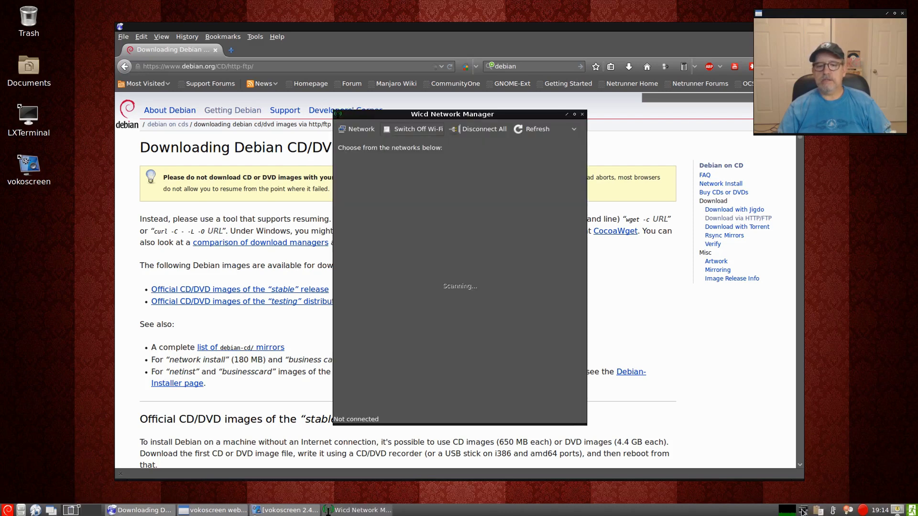
{"action": "right_click", "coordinate": [803, 513]}
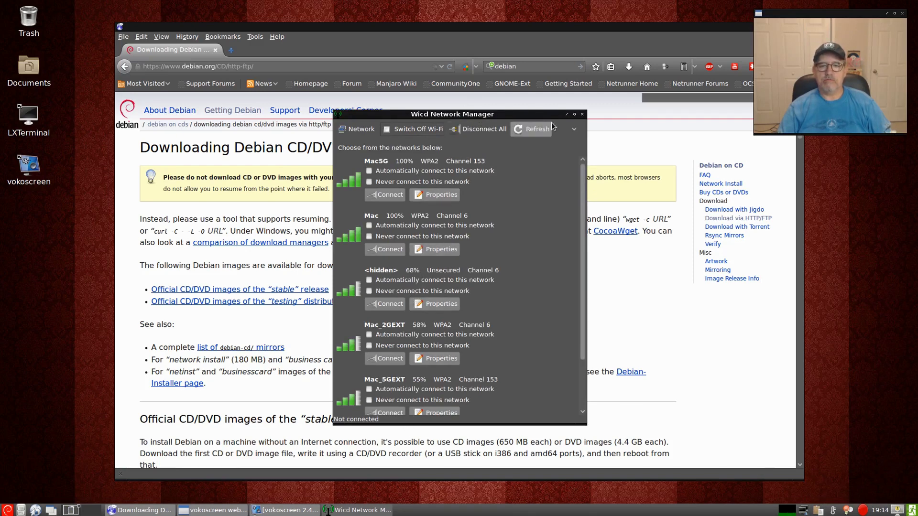
{"action": "left_click", "coordinate": [582, 115]}
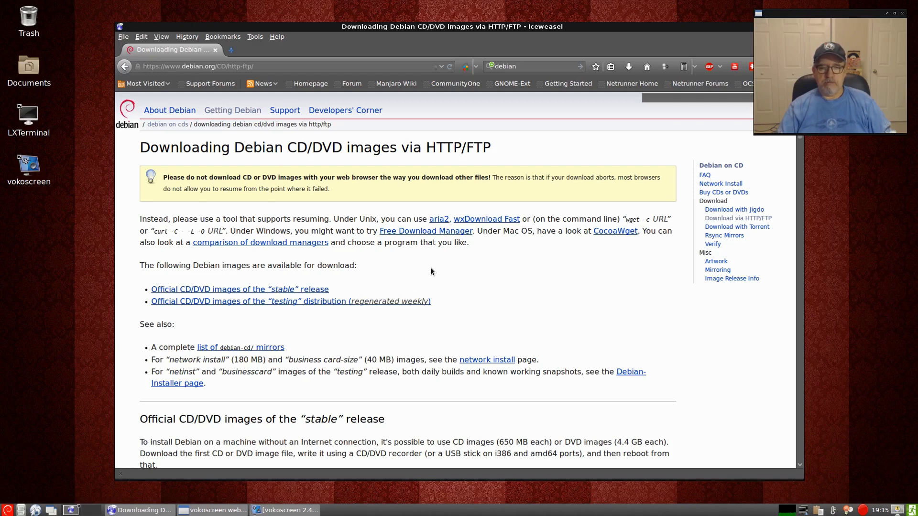
- Open the official CD/DVD images of the "testing" distribution and go to the architecture directory list of the weekly builds
{"action": "left_click", "coordinate": [277, 303]}
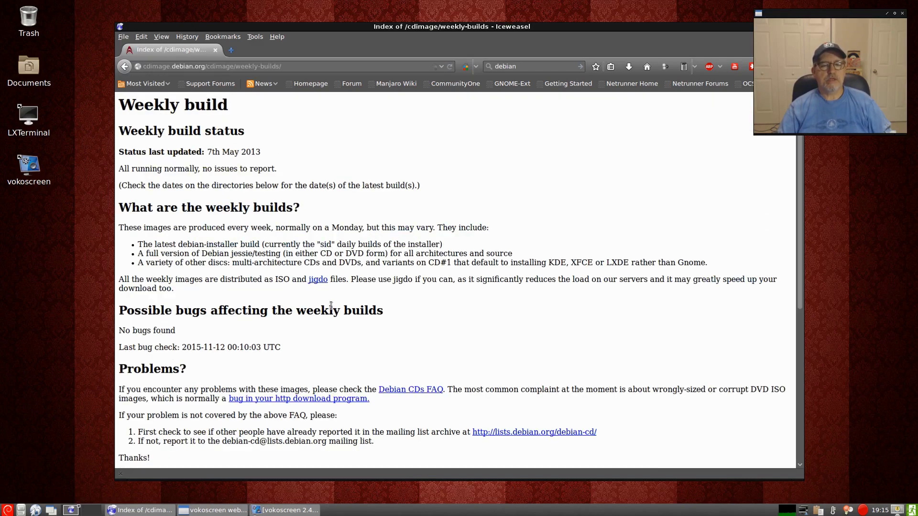
{"action": "scroll", "coordinate": [322, 310], "scroll_direction": "down", "scroll_amount": 1}
{"action": "scroll", "coordinate": [322, 309], "scroll_direction": "down", "scroll_amount": 8}
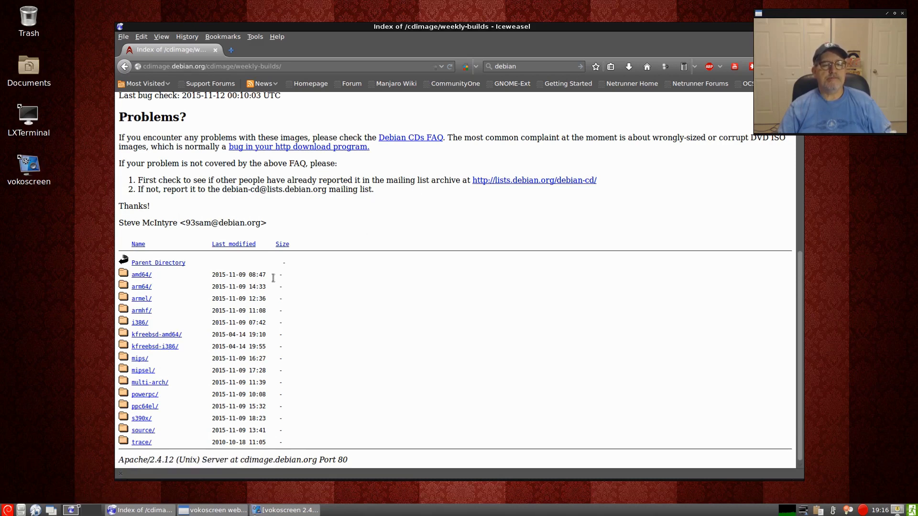
{"action": "right_click", "coordinate": [199, 396]}
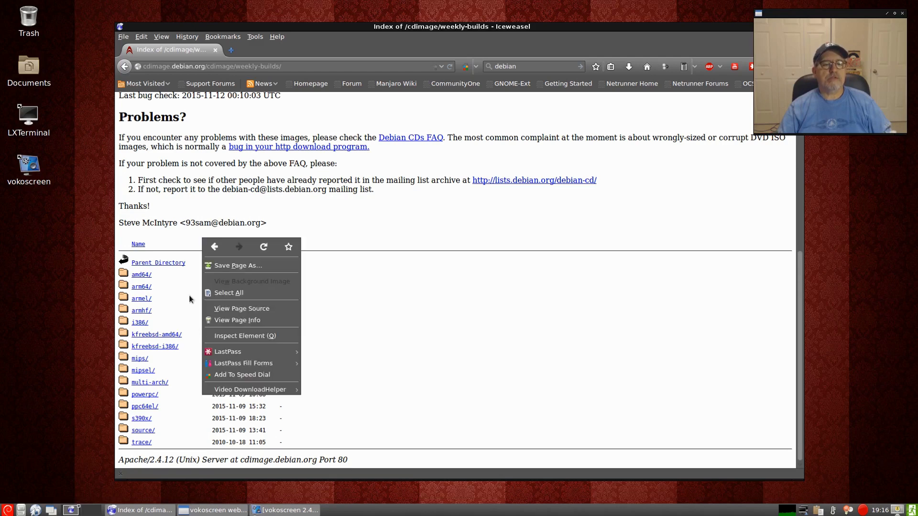
{"action": "left_click", "coordinate": [306, 273]}
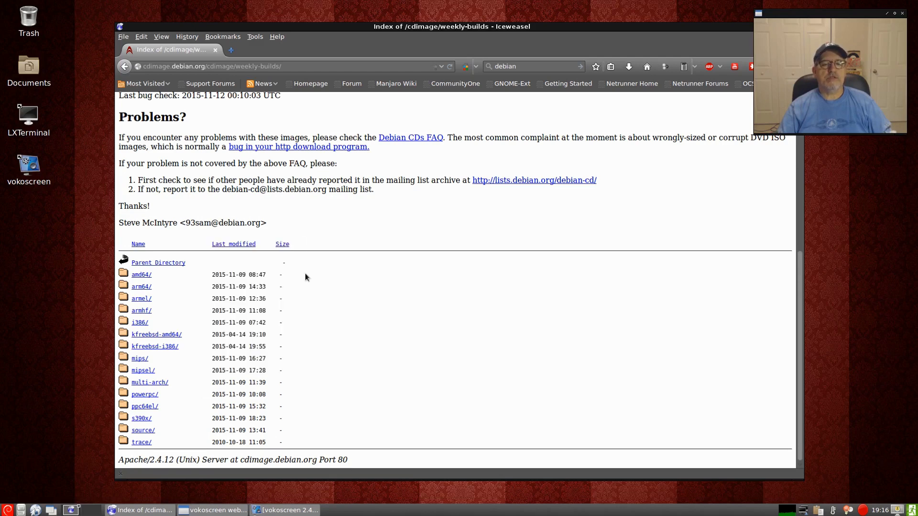
- Open the iso-cd directory of the amd64 weekly build and go to its list of ISO files
{"action": "left_click", "coordinate": [138, 275]}
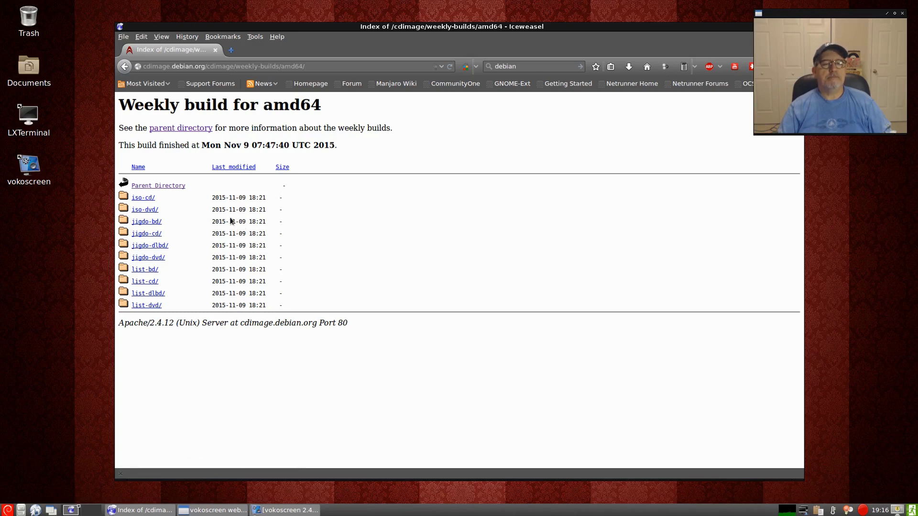
{"action": "left_click", "coordinate": [137, 199]}
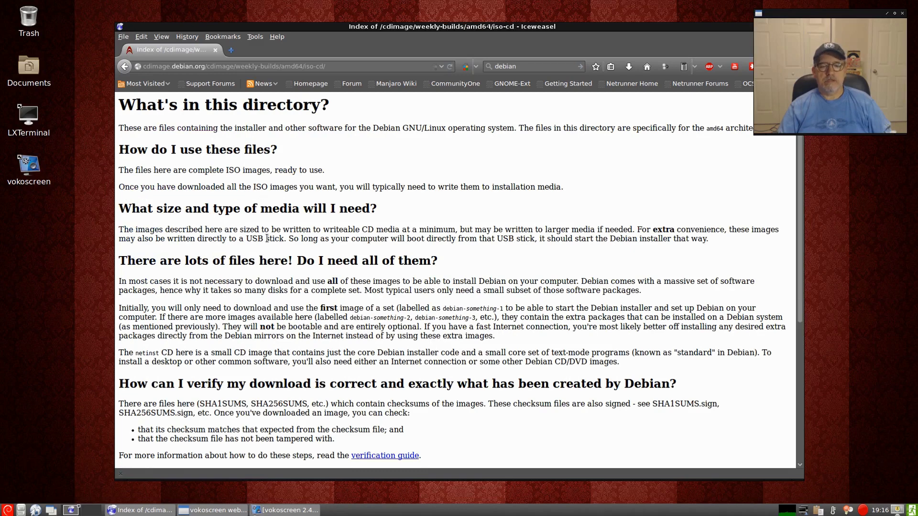
{"action": "scroll", "coordinate": [266, 238], "scroll_direction": "down", "scroll_amount": 8}
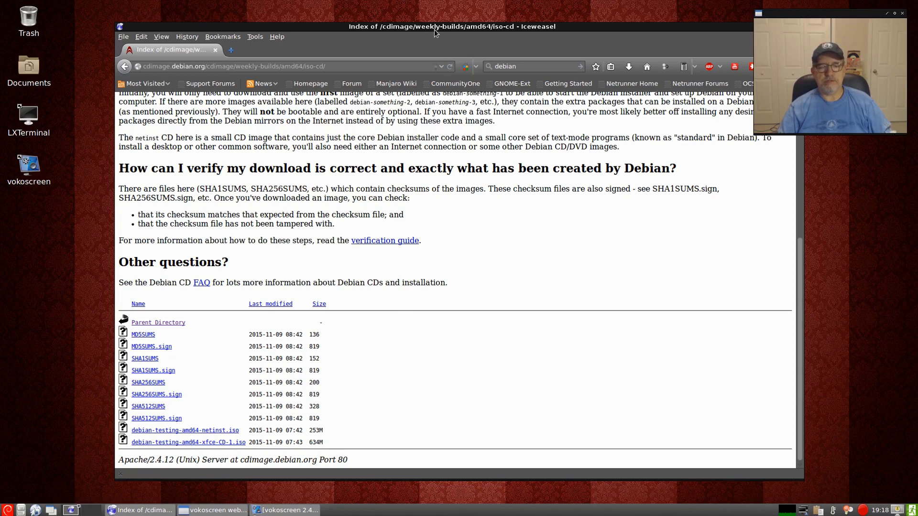
- Move the Iceweasel window clear of the webcam window and minimise it
{"action": "left_click_drag", "start_coordinate": [434, 27], "coordinate": [413, 15]}
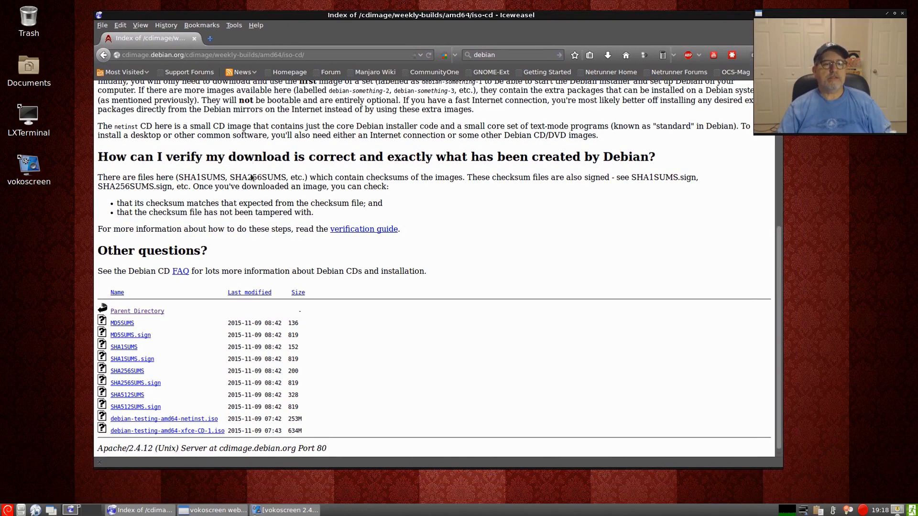
{"action": "left_click_drag", "start_coordinate": [674, 19], "coordinate": [641, 23]}
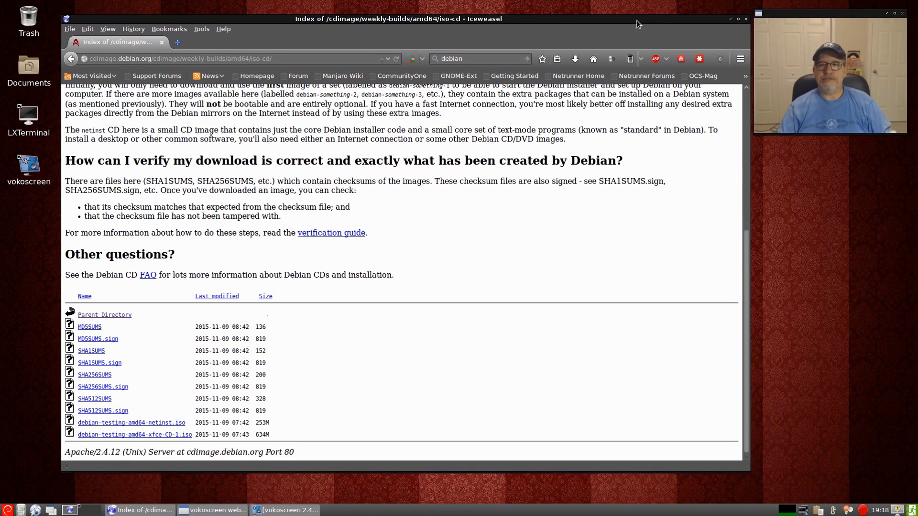
{"action": "left_click", "coordinate": [730, 19]}
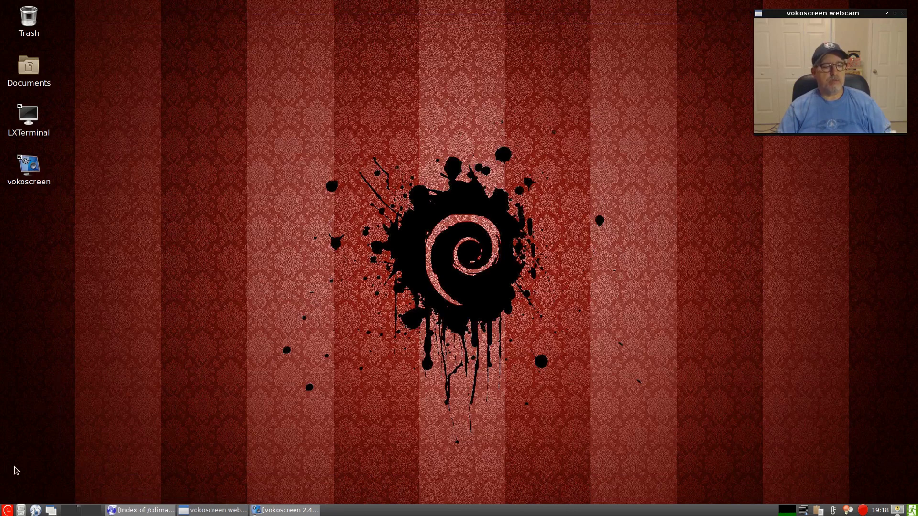
{"action": "left_click", "coordinate": [7, 511]}
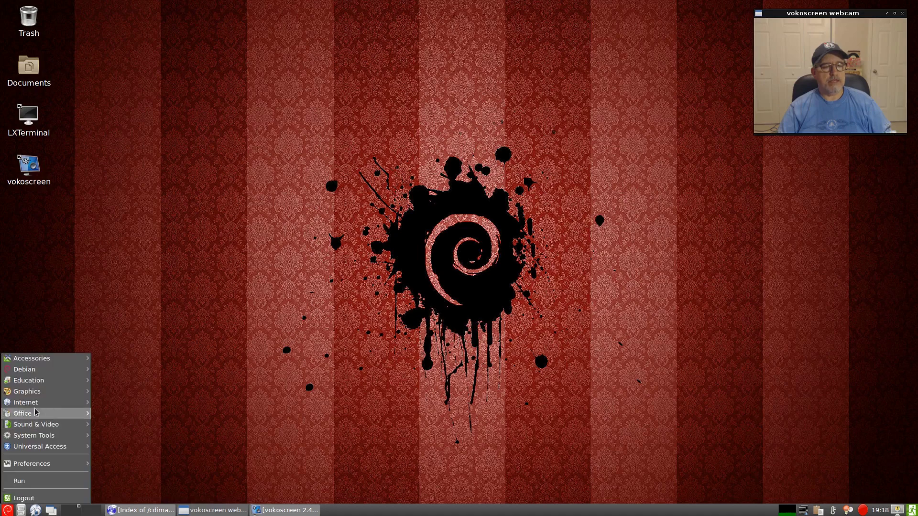
{"action": "left_click", "coordinate": [135, 390]}
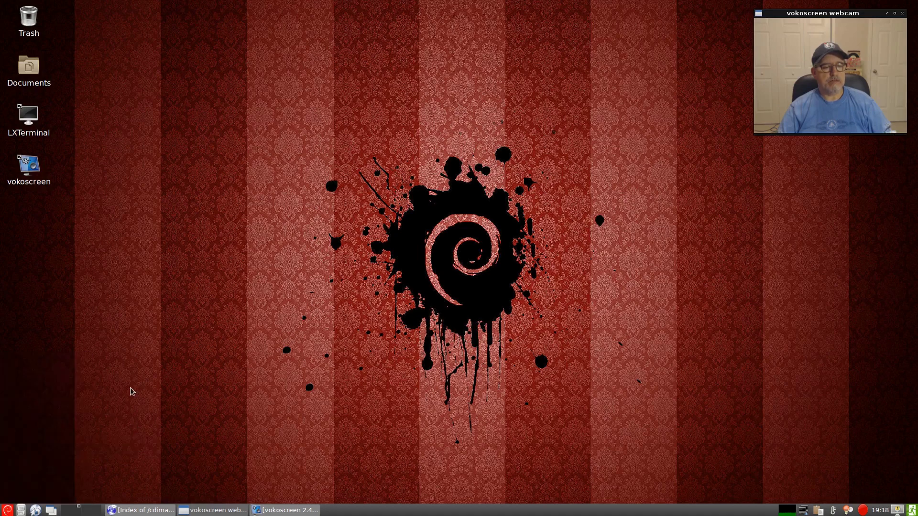
- Open the file manager on the home folder, view its About information, and close it
{"action": "left_click", "coordinate": [20, 510]}
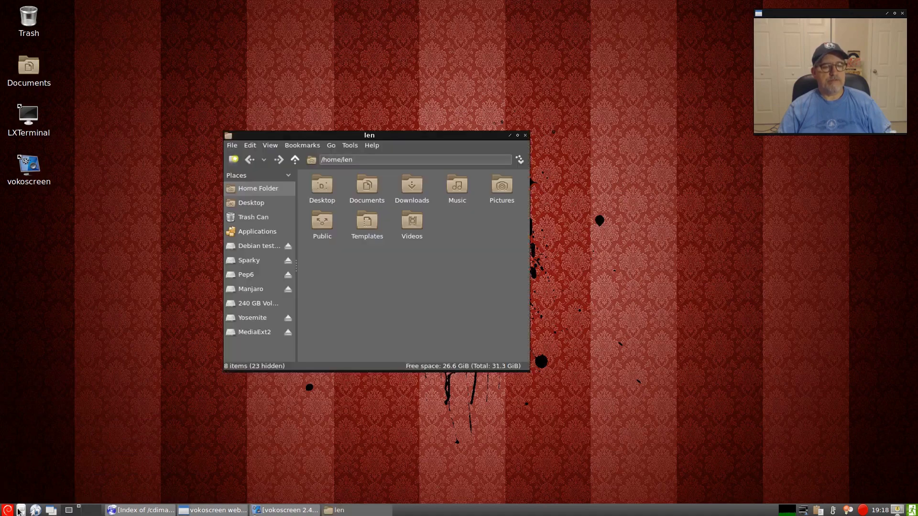
{"action": "left_click", "coordinate": [372, 146]}
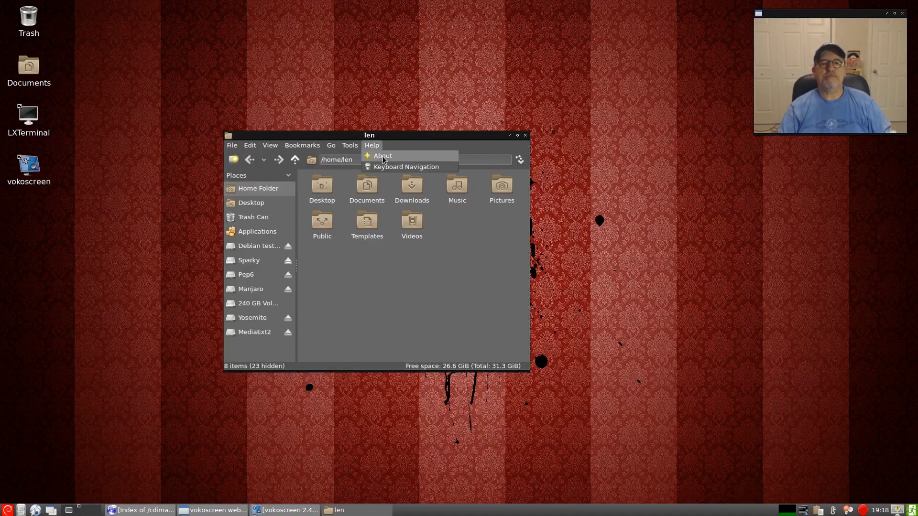
{"action": "left_click", "coordinate": [383, 159]}
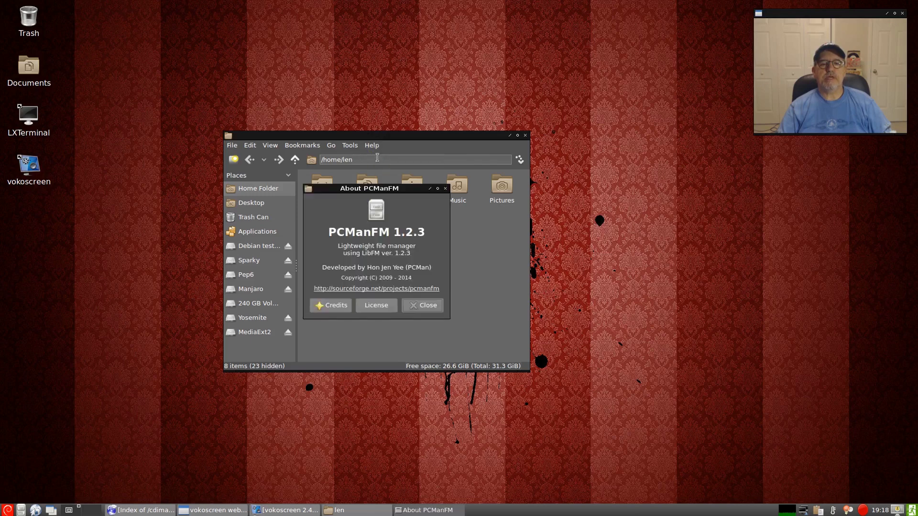
{"action": "left_click", "coordinate": [420, 307]}
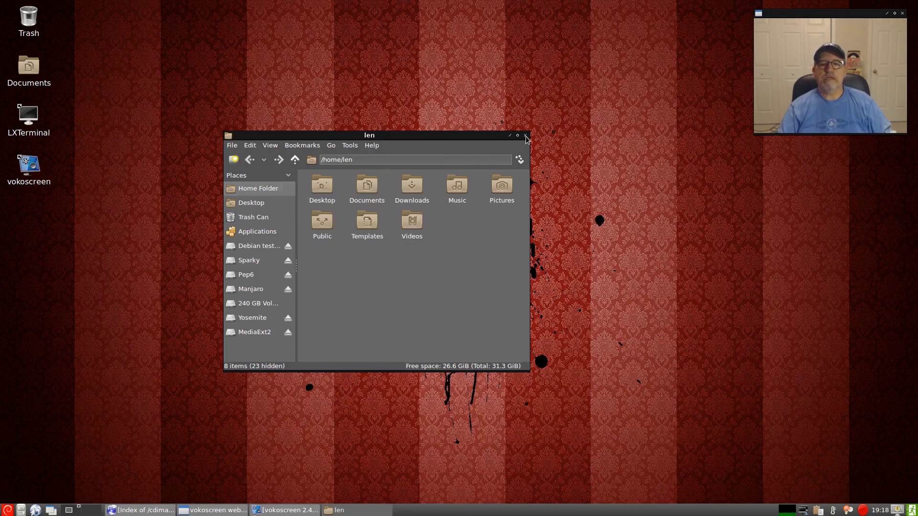
{"action": "right_click", "coordinate": [474, 178]}
{"action": "left_click", "coordinate": [415, 267]}
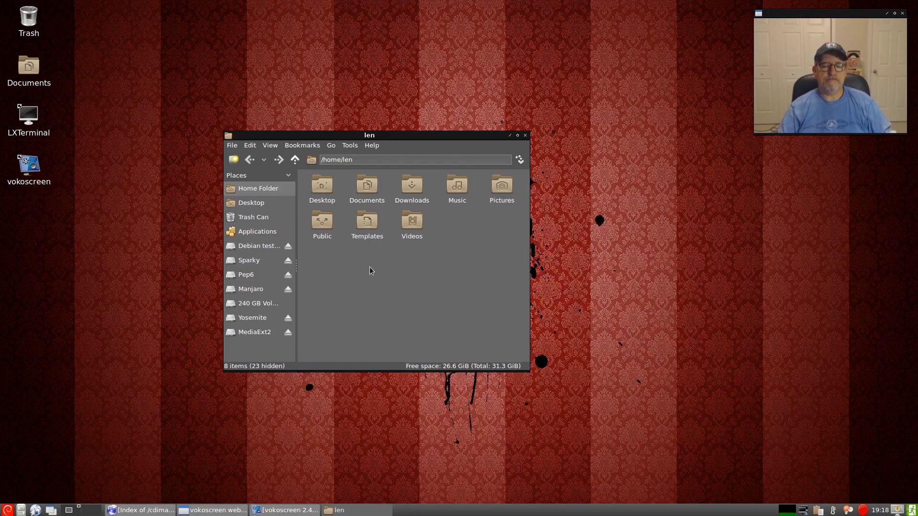
{"action": "left_click", "coordinate": [525, 135]}
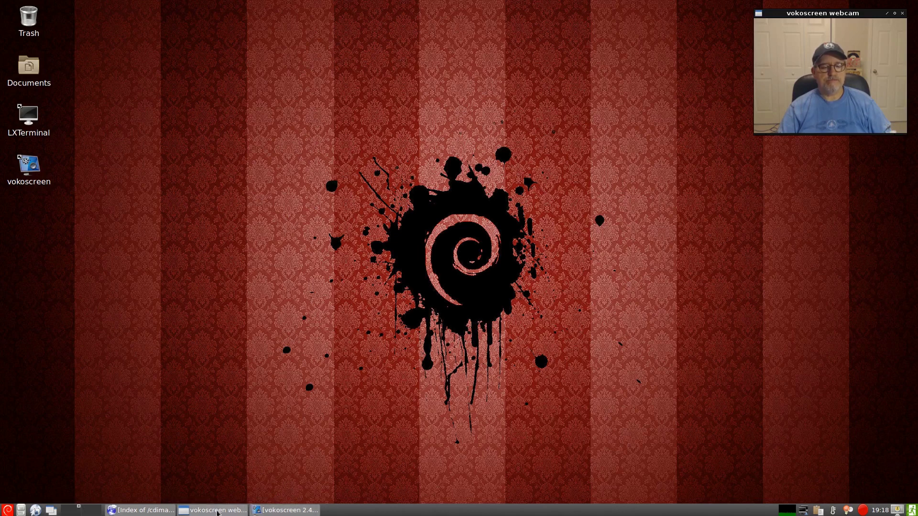
- Bring back the Iceweasel window with the amd64 iso-cd file list and minimise it again
{"action": "left_click", "coordinate": [152, 513]}
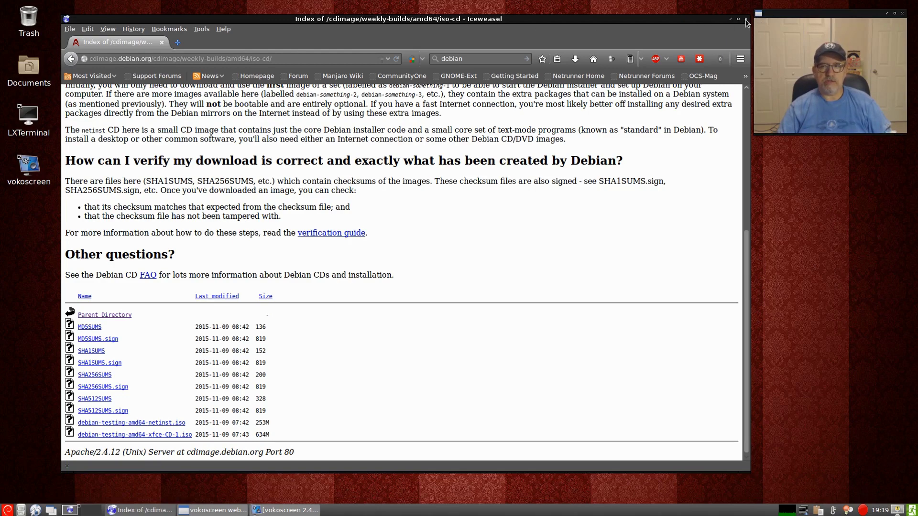
{"action": "left_click", "coordinate": [730, 19]}
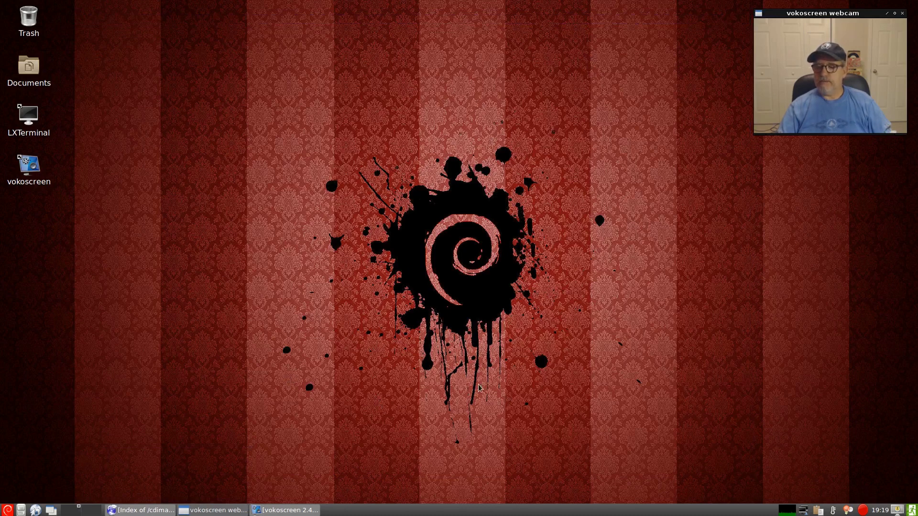
- Show the bare desktop by minimising all windows, restore the vokoscreen window from there, and minimise it again
{"action": "left_click", "coordinate": [50, 512]}
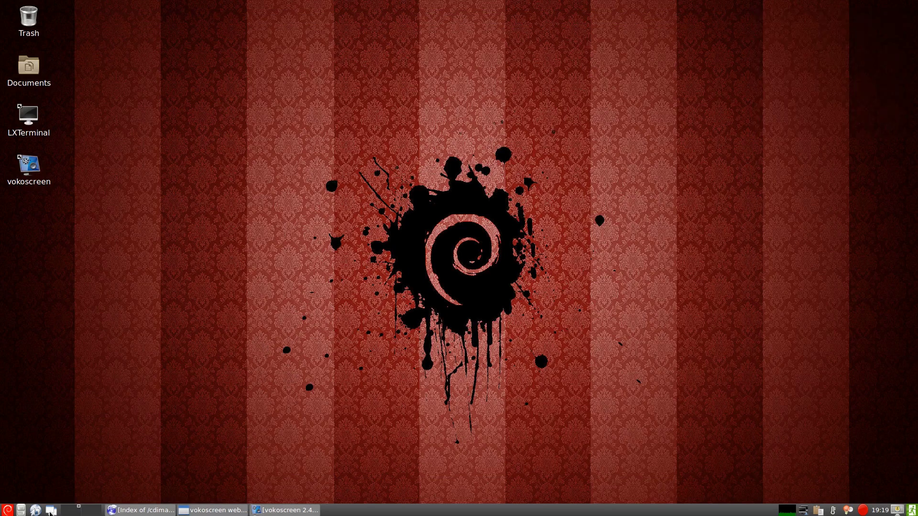
{"action": "left_click", "coordinate": [273, 511]}
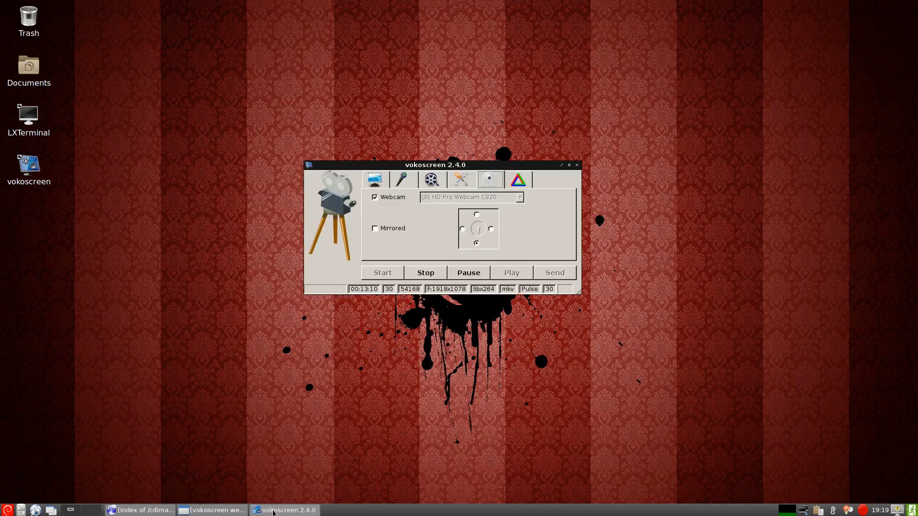
{"action": "left_click", "coordinate": [49, 512]}
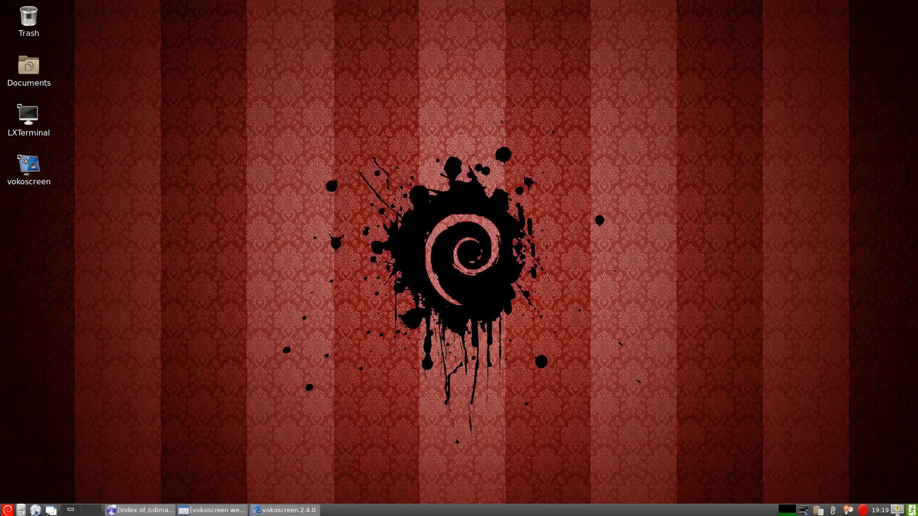
{"action": "left_click", "coordinate": [273, 511]}
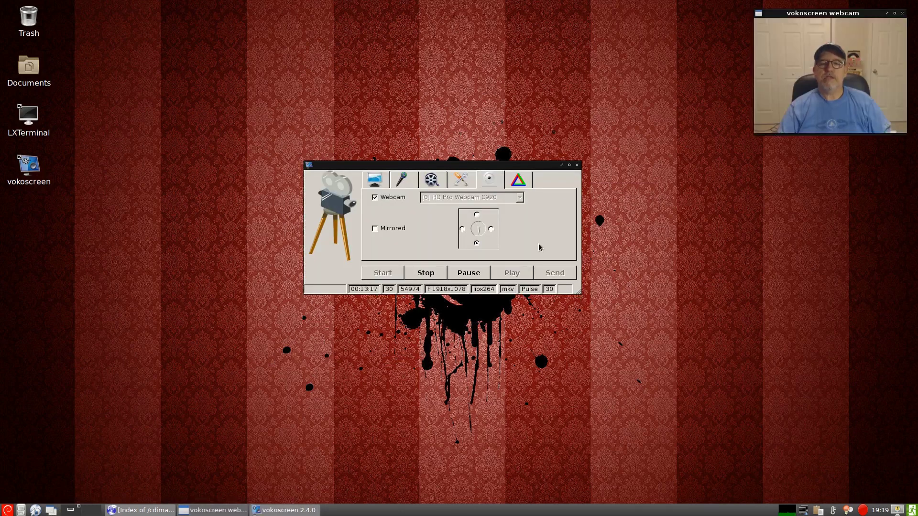
{"action": "left_click", "coordinate": [562, 165]}
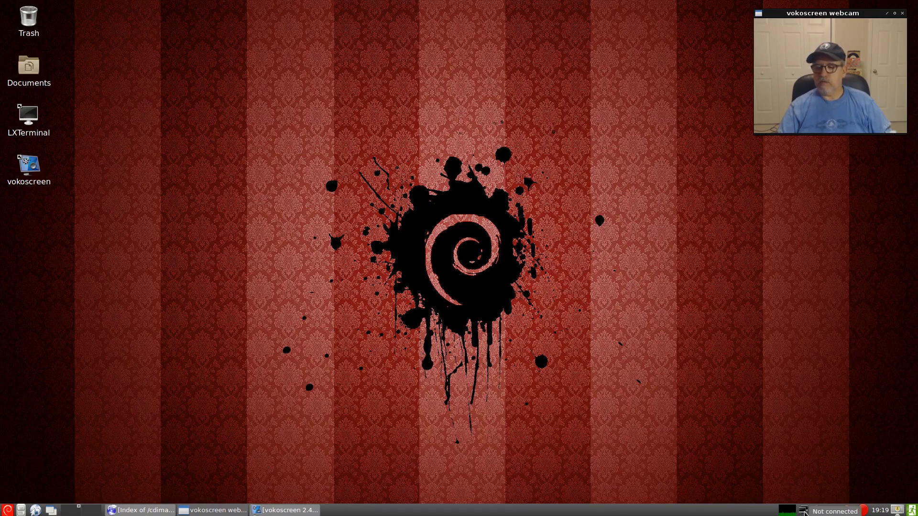
- View vokoscreen's recording controls in the system tray and the LXDE session logout options, cancelling both
{"action": "right_click", "coordinate": [863, 511]}
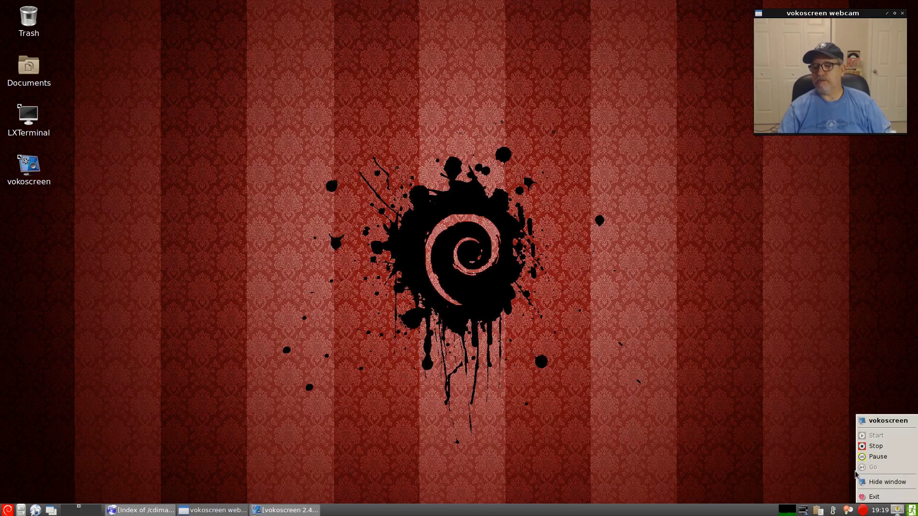
{"action": "left_click", "coordinate": [819, 455]}
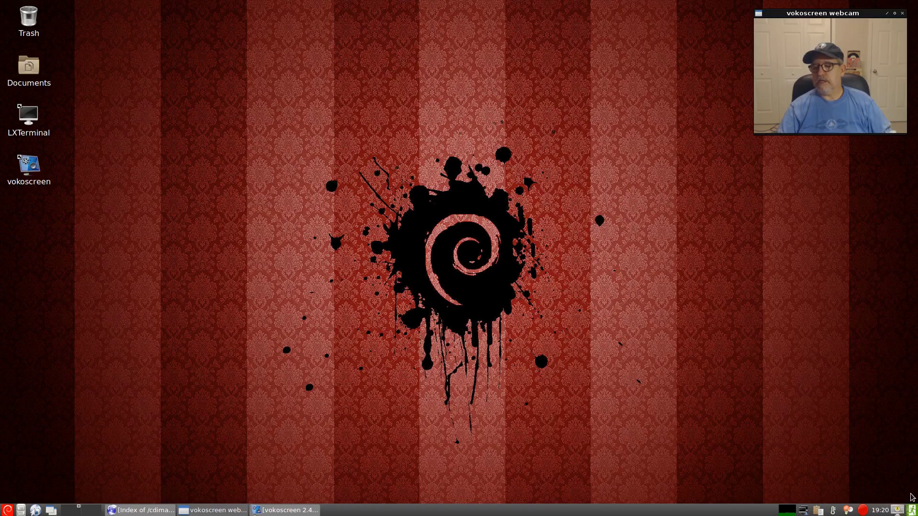
{"action": "left_click", "coordinate": [912, 511]}
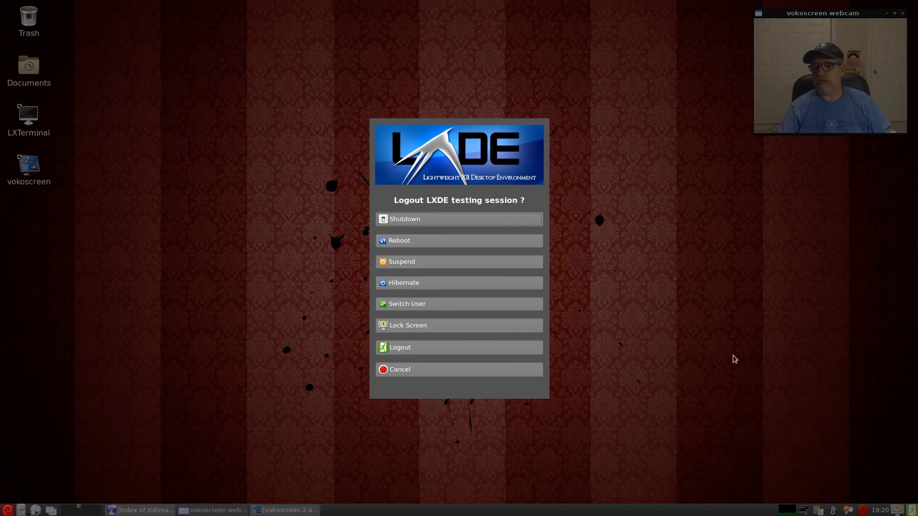
{"action": "left_click", "coordinate": [478, 372]}
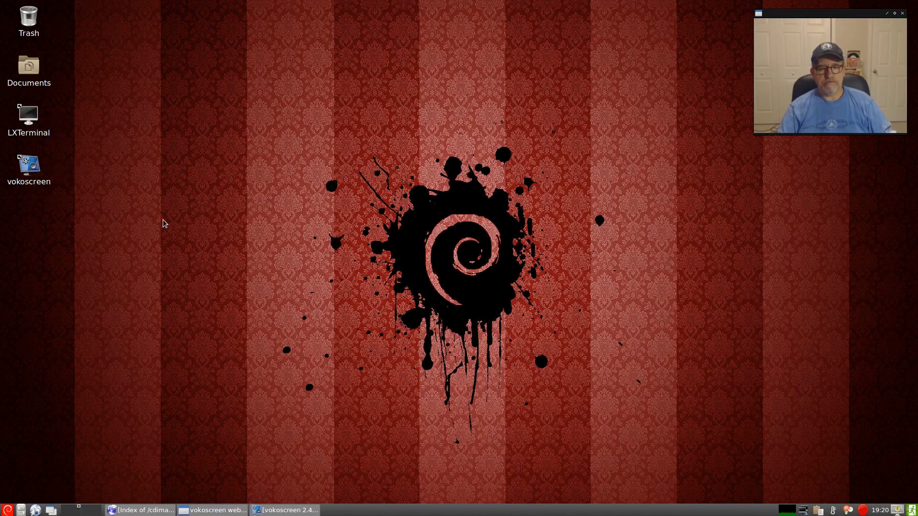
- Open Desktop Preferences, look through the Appearance, Desktop Icons and Advanced settings, and close the dialog
{"action": "right_click", "coordinate": [312, 259]}
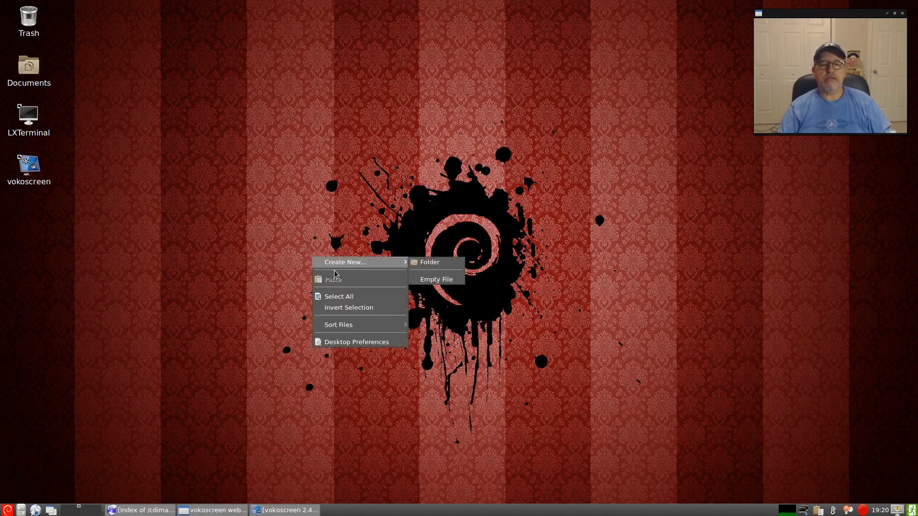
{"action": "left_click", "coordinate": [355, 343]}
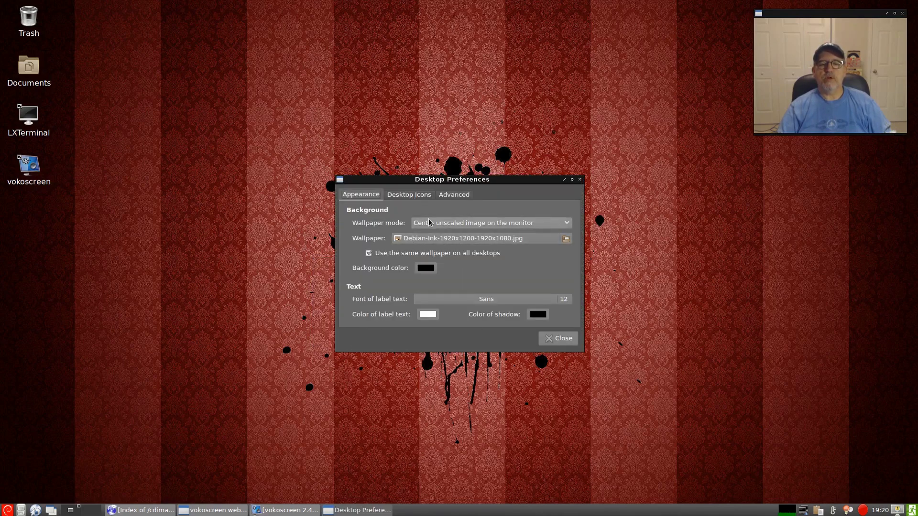
{"action": "left_click", "coordinate": [412, 196]}
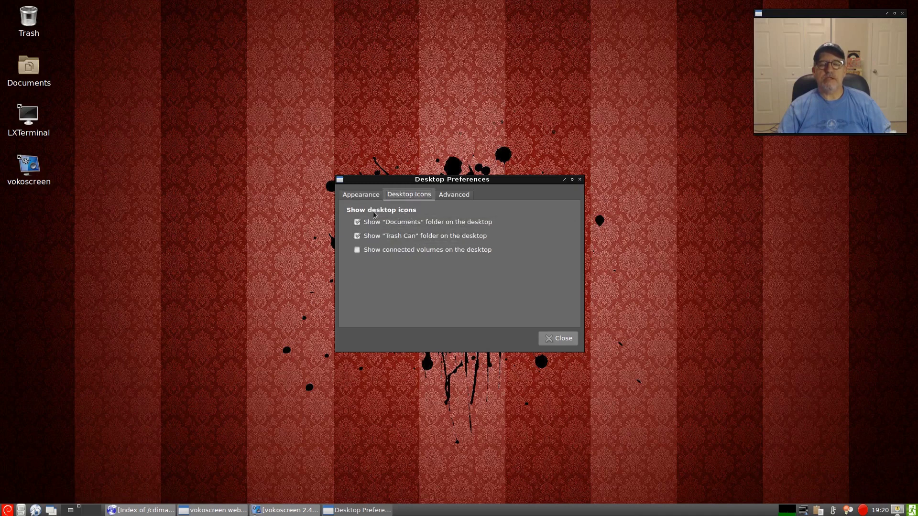
{"action": "left_click", "coordinate": [452, 197]}
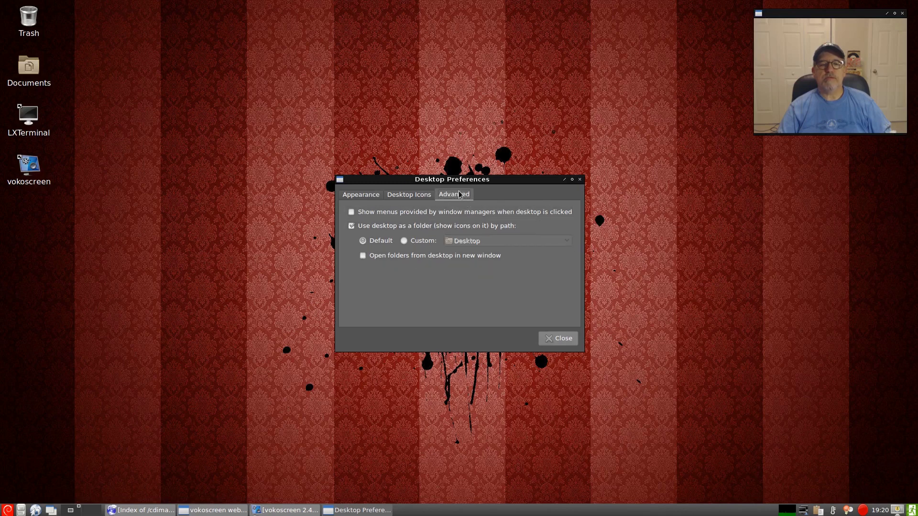
{"action": "left_click", "coordinate": [360, 194]}
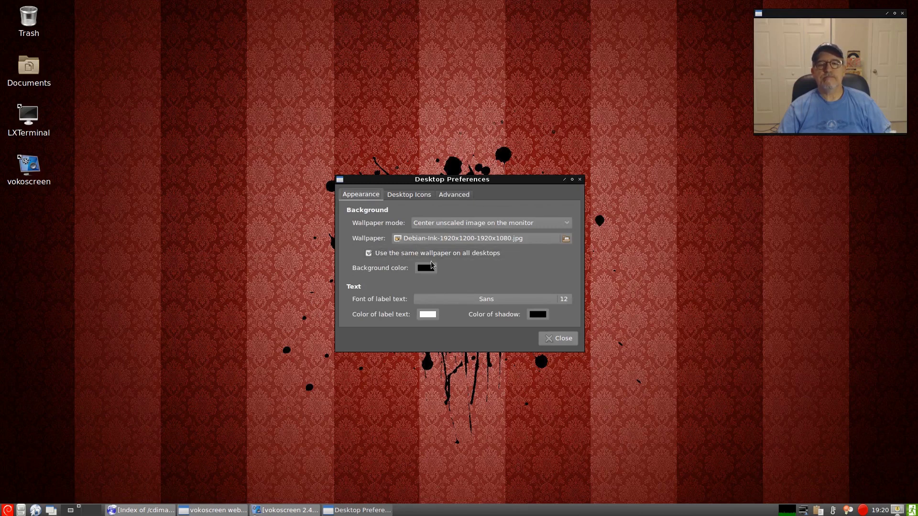
{"action": "left_click", "coordinate": [559, 340]}
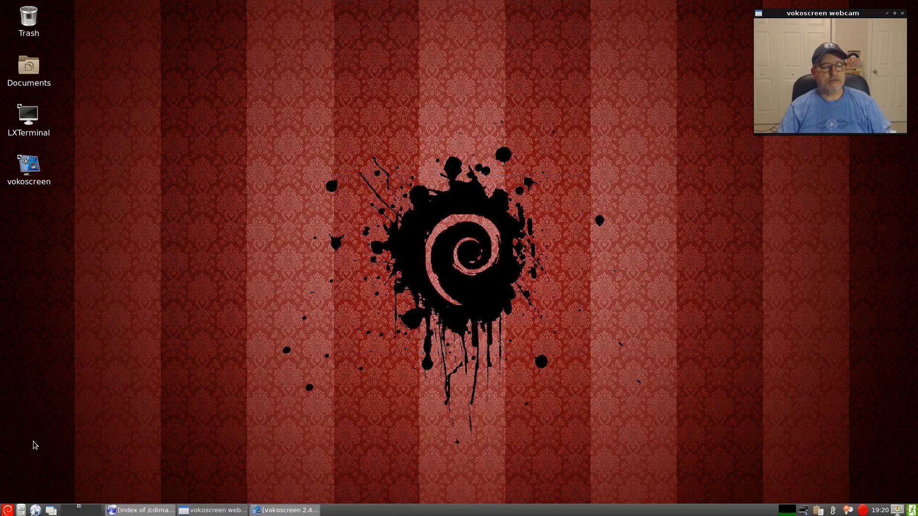
- Open Customize Look and Feel, move its window towards the middle of the desktop, and view the widget and color settings
{"action": "left_click", "coordinate": [10, 512]}
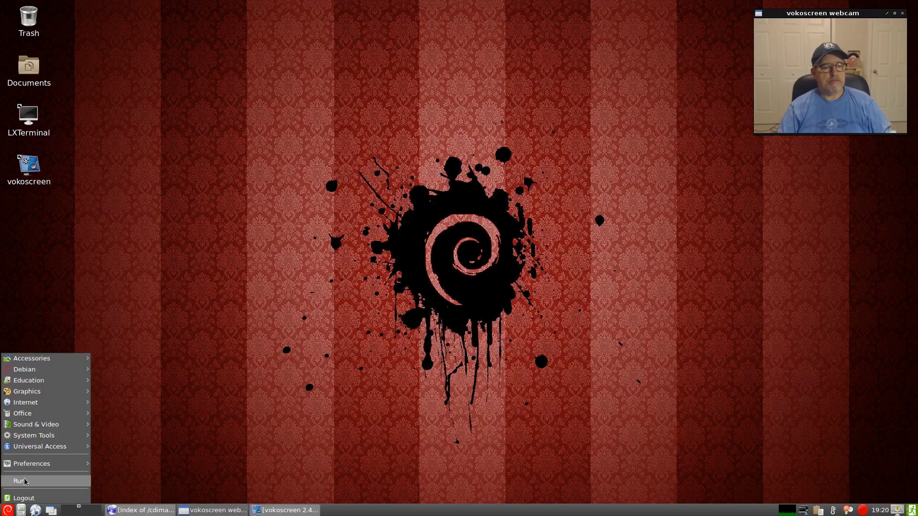
{"action": "mouse_move", "coordinate": [30, 466]}
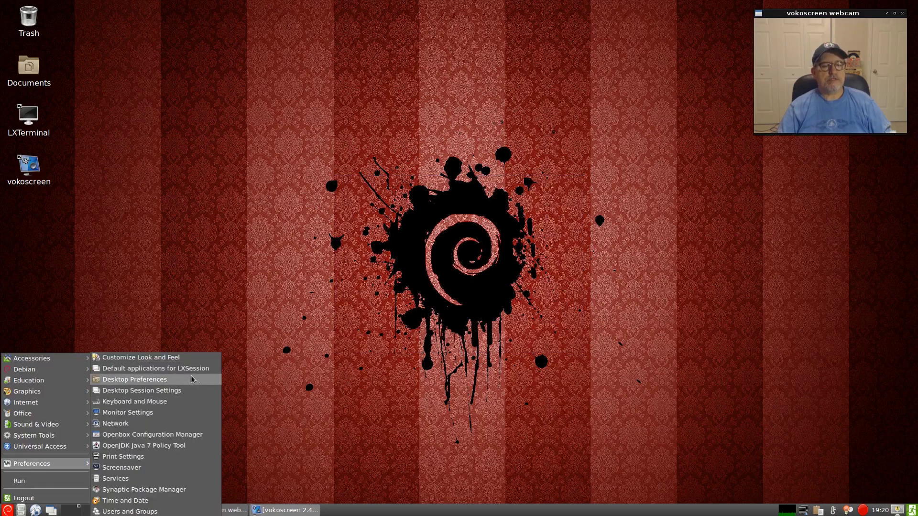
{"action": "left_click", "coordinate": [172, 359]}
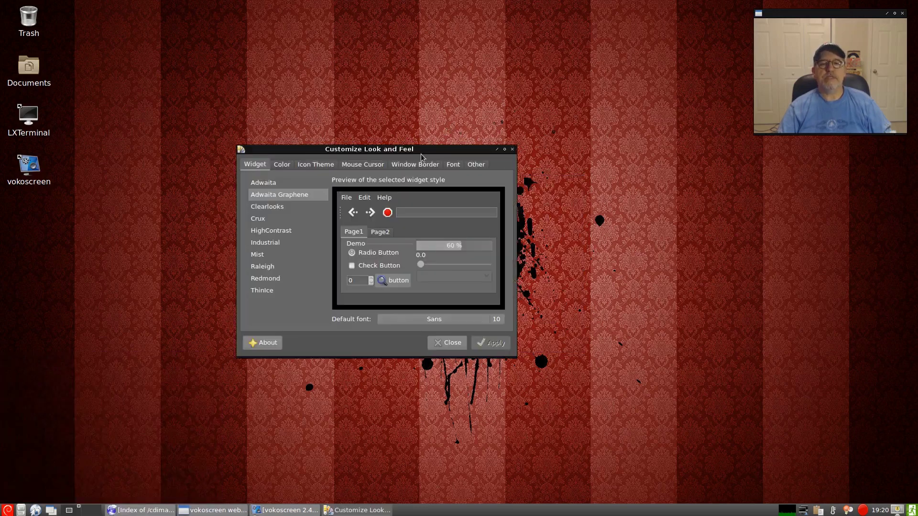
{"action": "left_click_drag", "start_coordinate": [423, 154], "coordinate": [492, 156]}
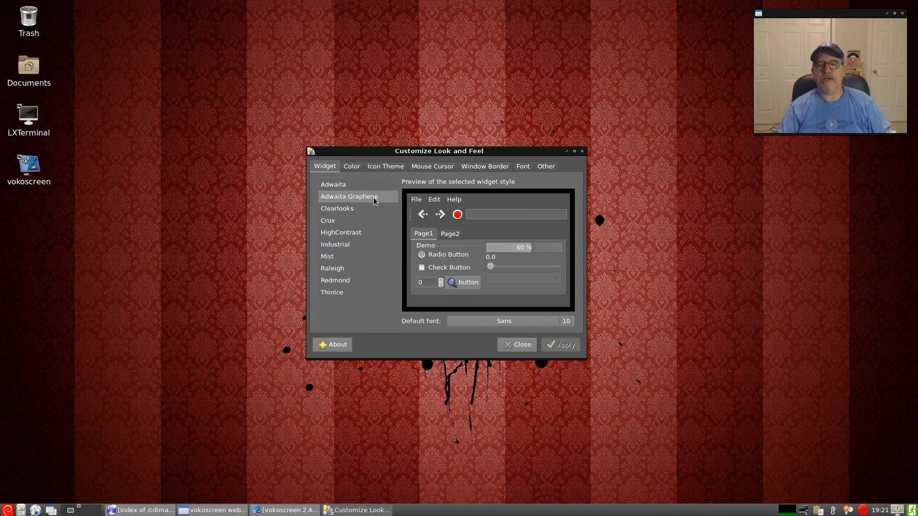
{"action": "left_click", "coordinate": [353, 169]}
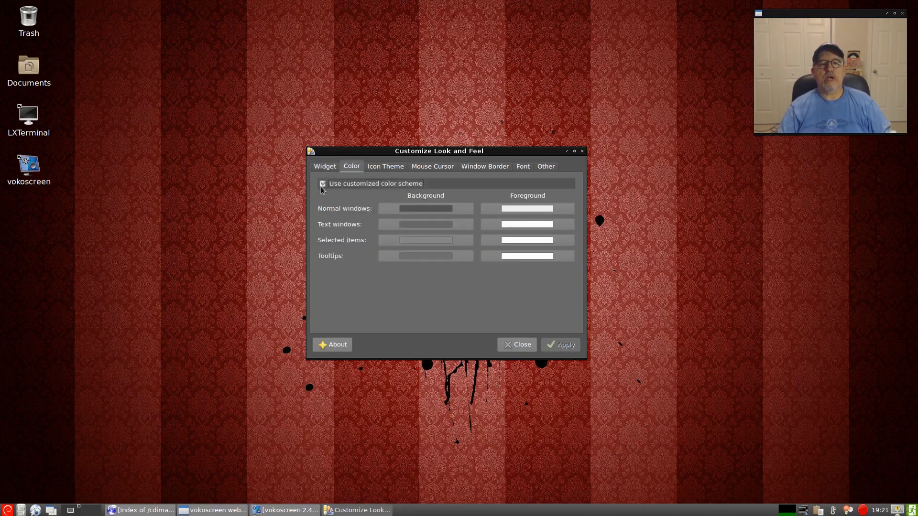
- Preview the nuoveXT.2.2 icon theme and select the GNOME icon theme again
{"action": "left_click", "coordinate": [384, 167]}
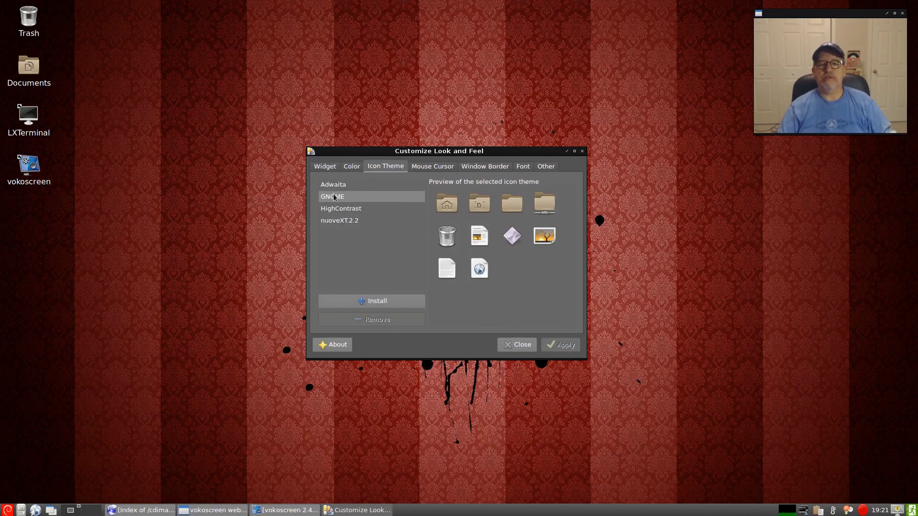
{"action": "left_click", "coordinate": [336, 221]}
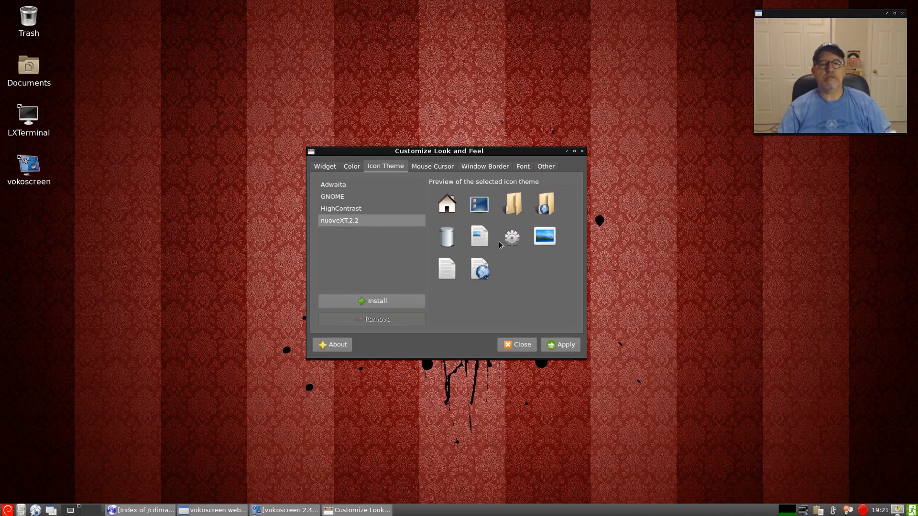
{"action": "left_click", "coordinate": [341, 198]}
- View the Mouse Cursor, Window Border, Font and Other settings in Customize Look and Feel, and close the dialog
{"action": "left_click", "coordinate": [437, 167]}
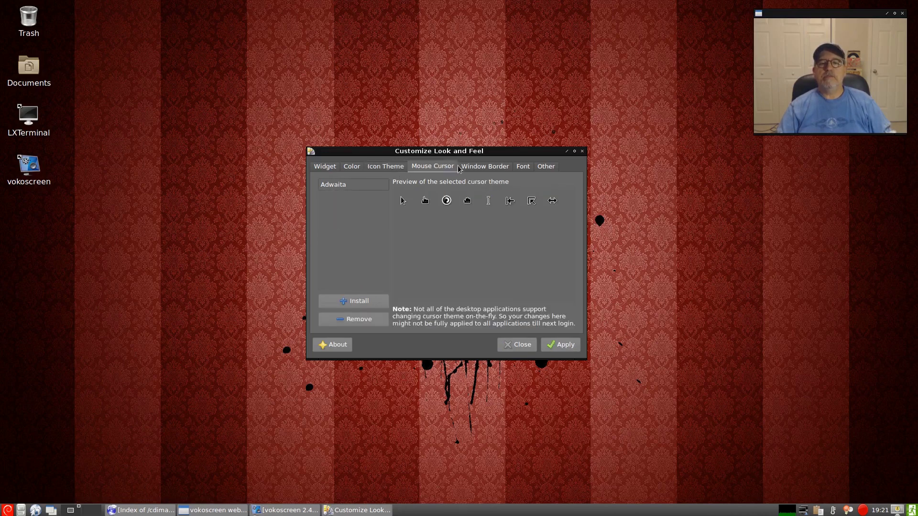
{"action": "left_click", "coordinate": [485, 166]}
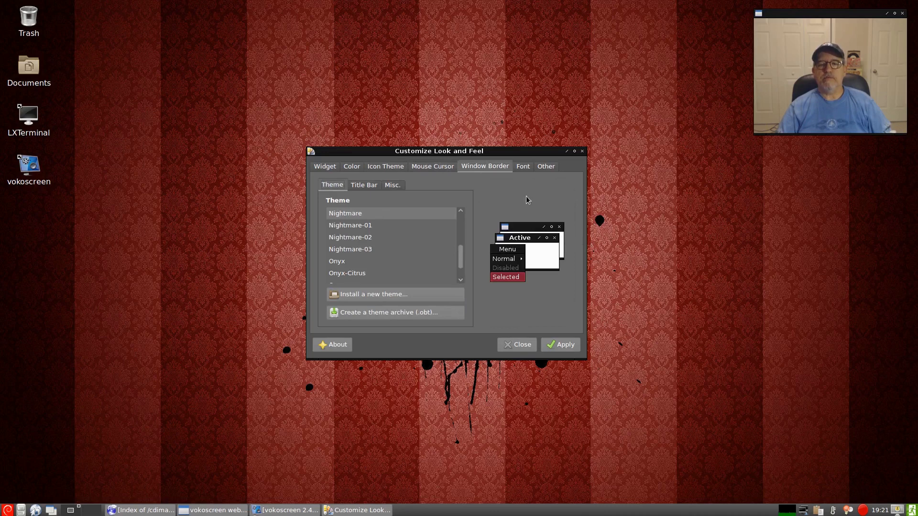
{"action": "left_click", "coordinate": [529, 168]}
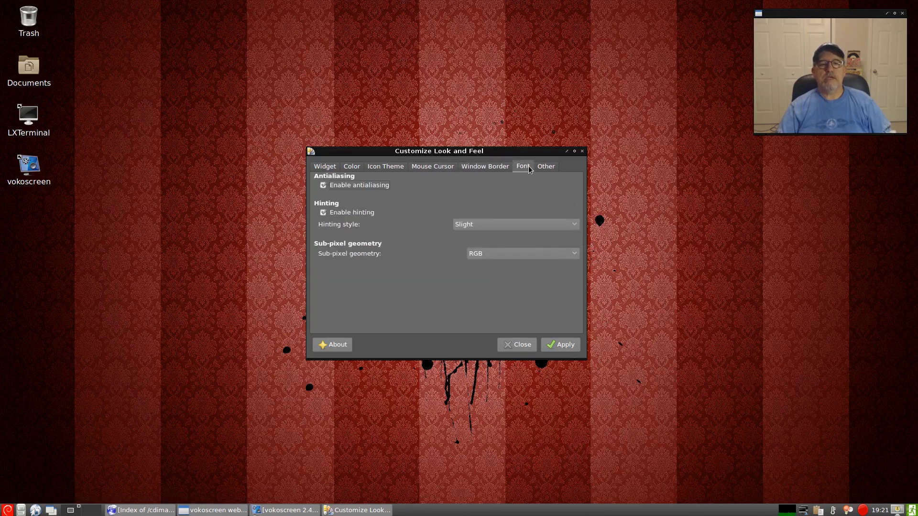
{"action": "left_click", "coordinate": [547, 168]}
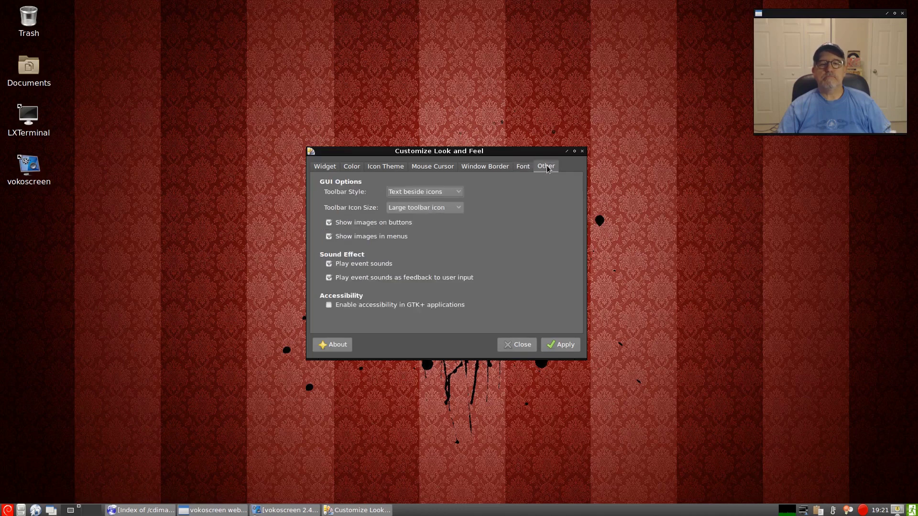
{"action": "left_click", "coordinate": [523, 348]}
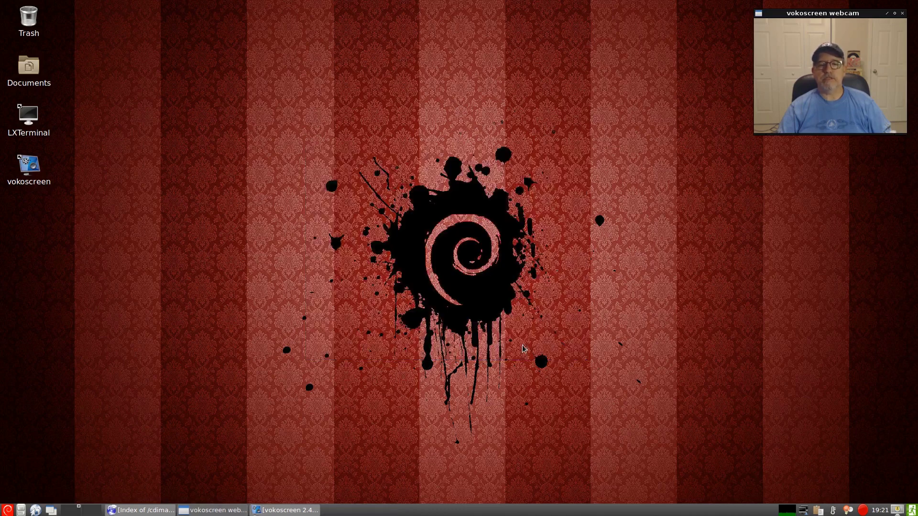
- Open Default applications for LXSession, look through the launching applications and the full Autostart list, and close the configuration window
{"action": "left_click", "coordinate": [4, 512]}
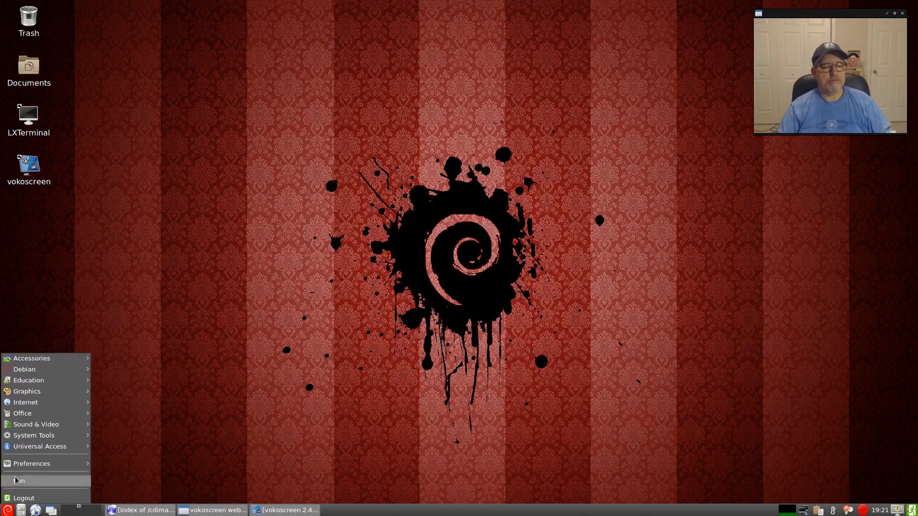
{"action": "mouse_move", "coordinate": [25, 463]}
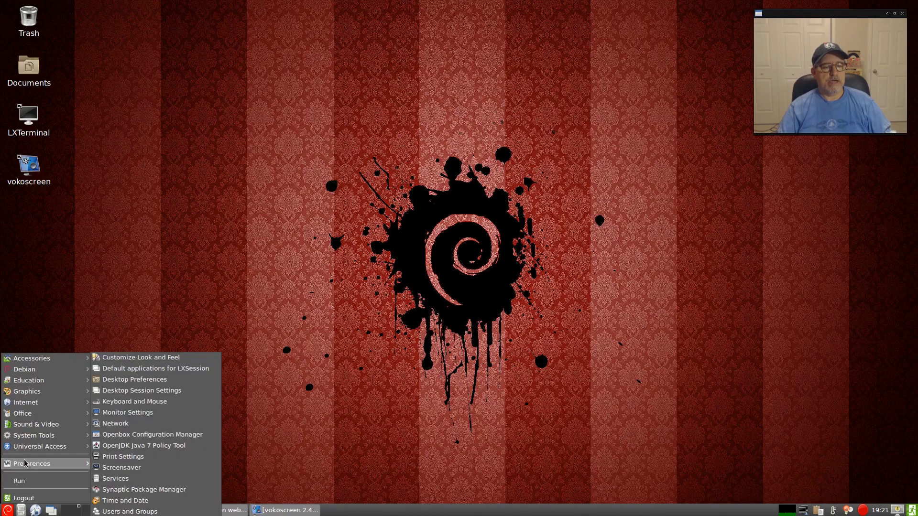
{"action": "left_click", "coordinate": [160, 369]}
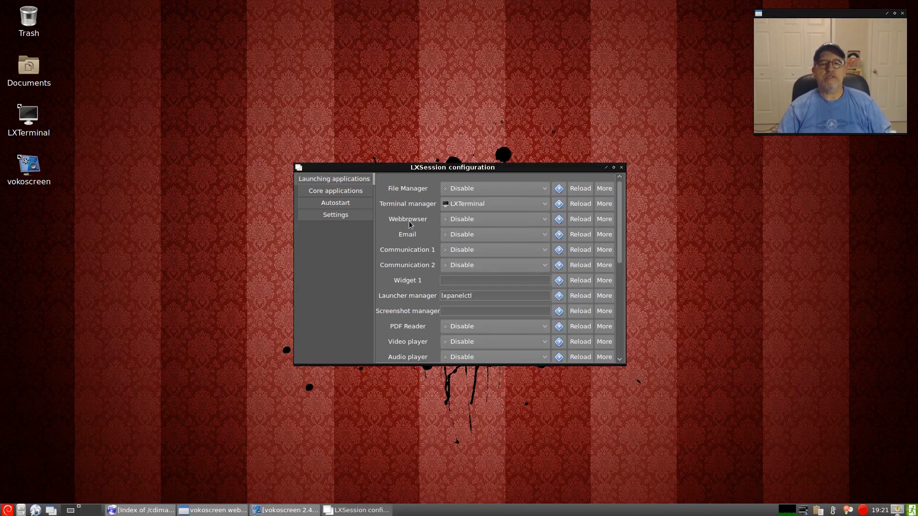
{"action": "left_click", "coordinate": [337, 206]}
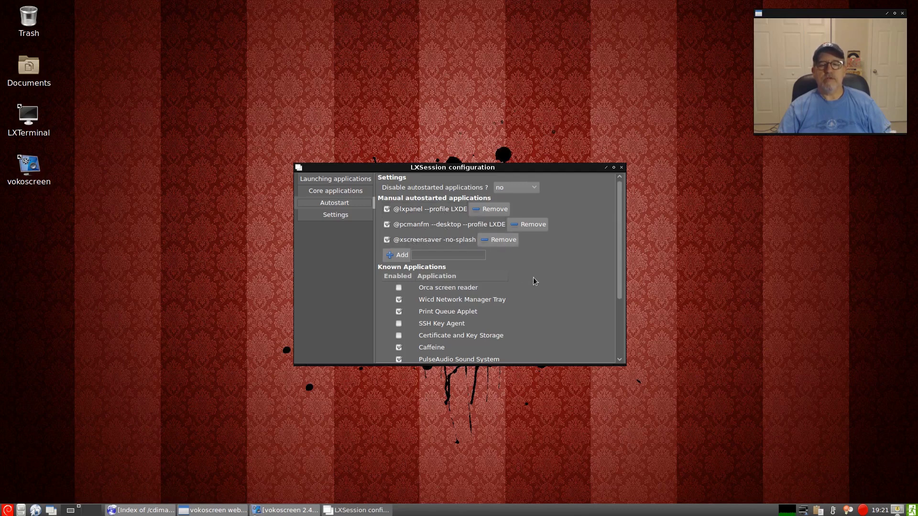
{"action": "scroll", "coordinate": [535, 281], "scroll_direction": "down", "scroll_amount": 2}
{"action": "scroll", "coordinate": [533, 278], "scroll_direction": "down", "scroll_amount": 1}
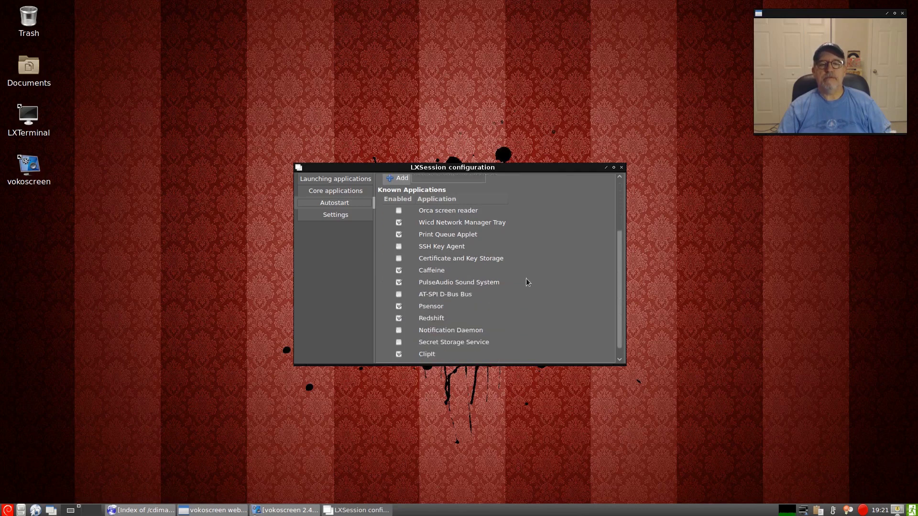
{"action": "scroll", "coordinate": [453, 277], "scroll_direction": "down", "scroll_amount": 1}
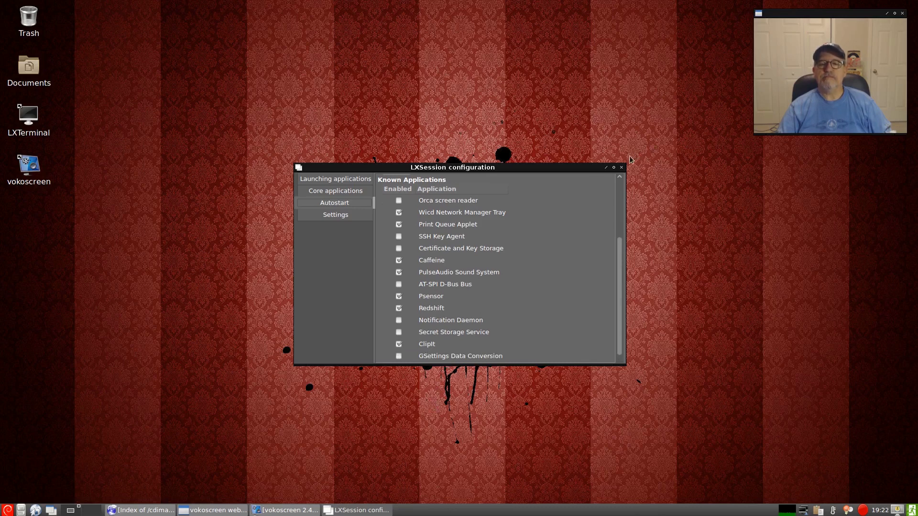
{"action": "scroll", "coordinate": [512, 286], "scroll_direction": "up", "scroll_amount": 5}
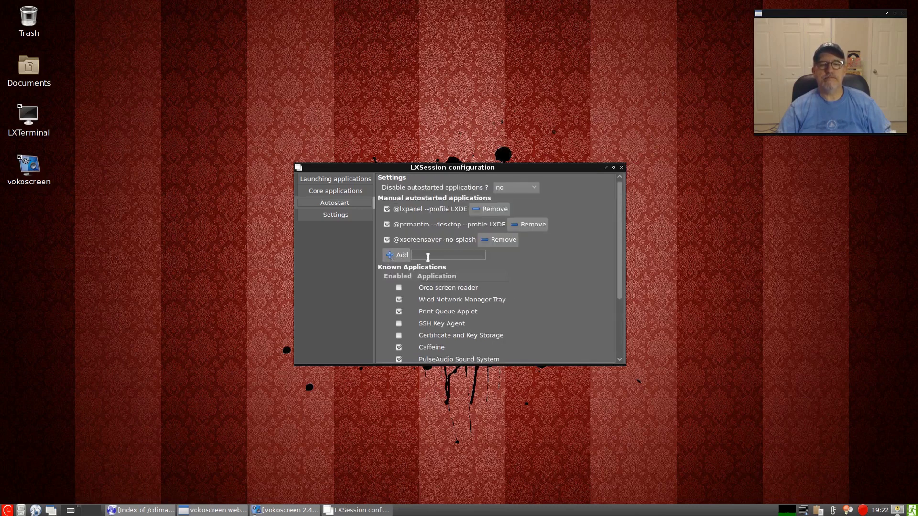
{"action": "left_click", "coordinate": [621, 168]}
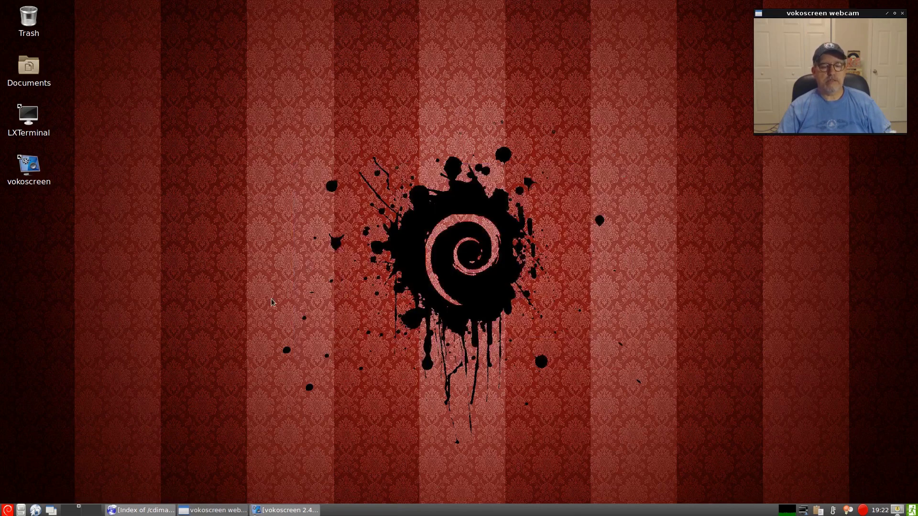
- View the About information for LXPanel and close it
{"action": "right_click", "coordinate": [3, 512]}
{"action": "left_click", "coordinate": [2, 508]}
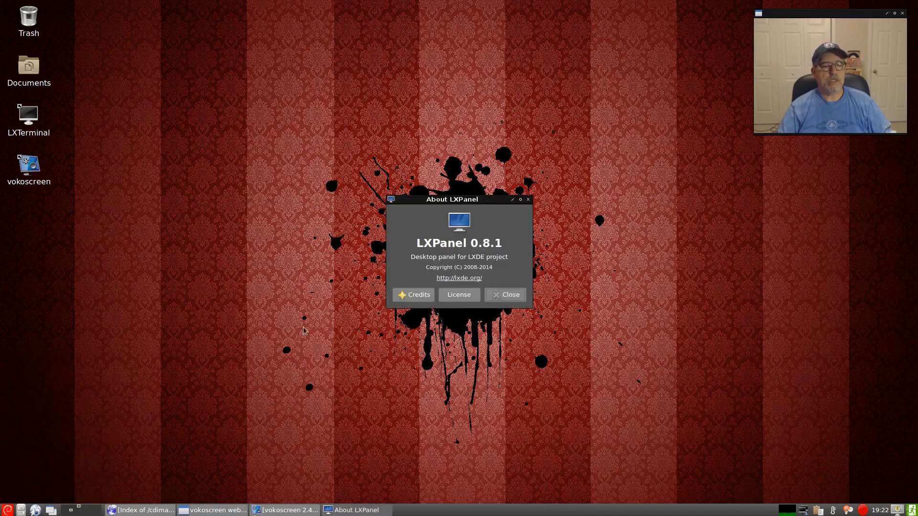
{"action": "left_click", "coordinate": [514, 299]}
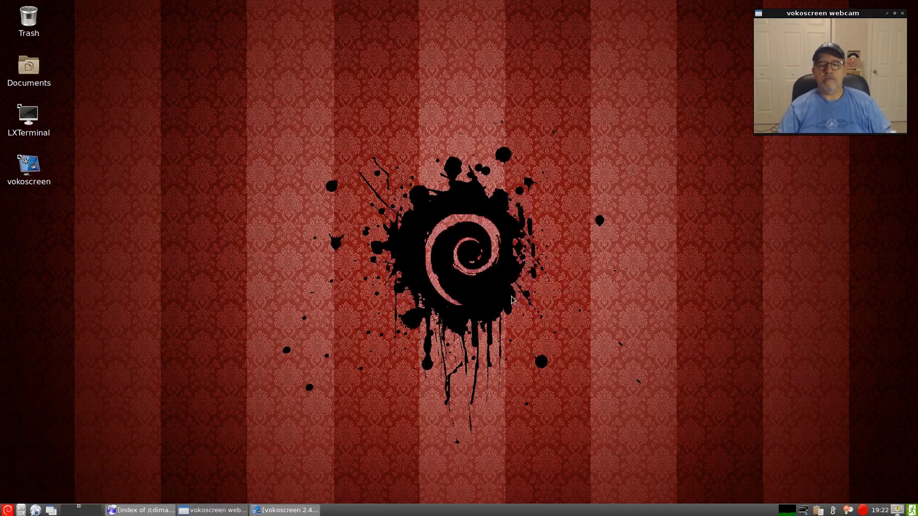
- Look through the application menu's categories, including Accessories, the Debian submenus, System Tools and Preferences, without launching anything
{"action": "left_click", "coordinate": [7, 510]}
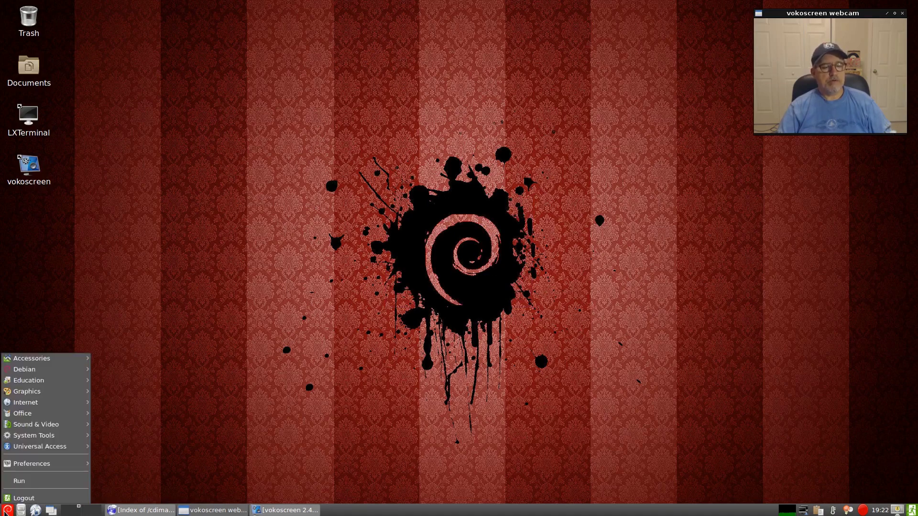
{"action": "mouse_move", "coordinate": [43, 466]}
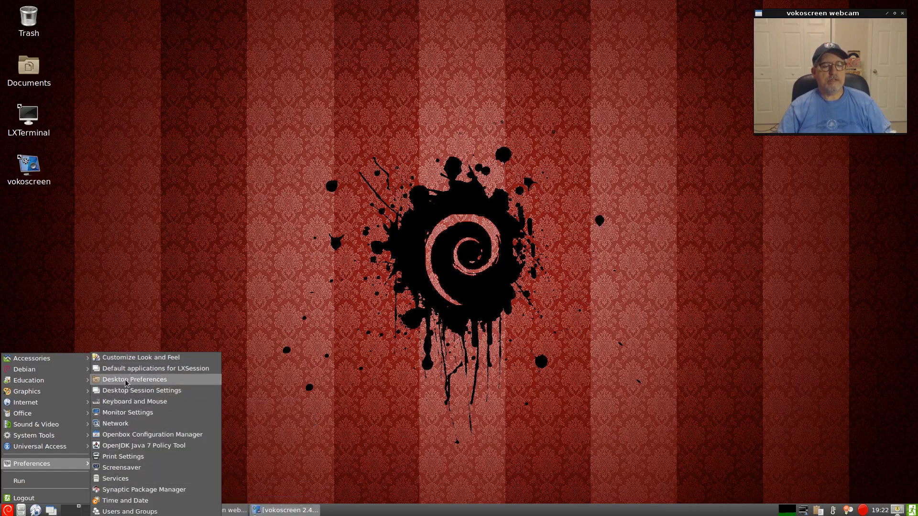
{"action": "mouse_move", "coordinate": [47, 362]}
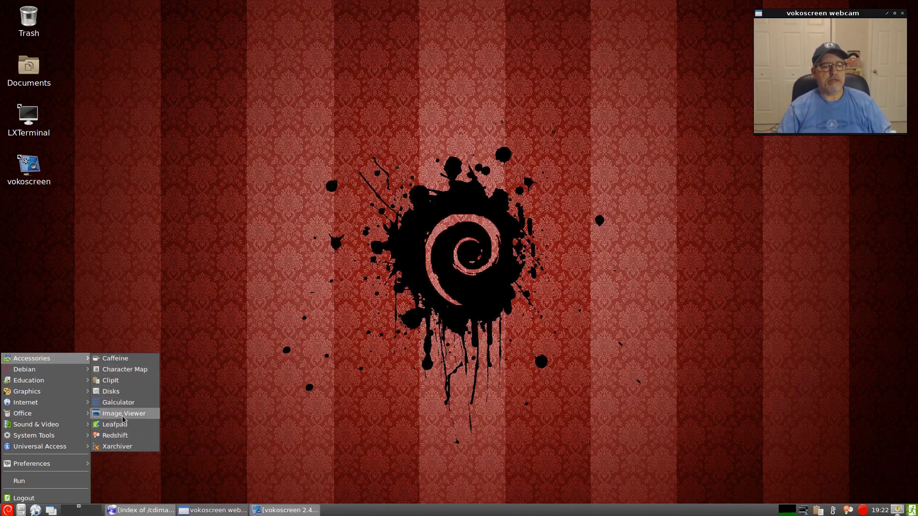
{"action": "mouse_move", "coordinate": [75, 372]}
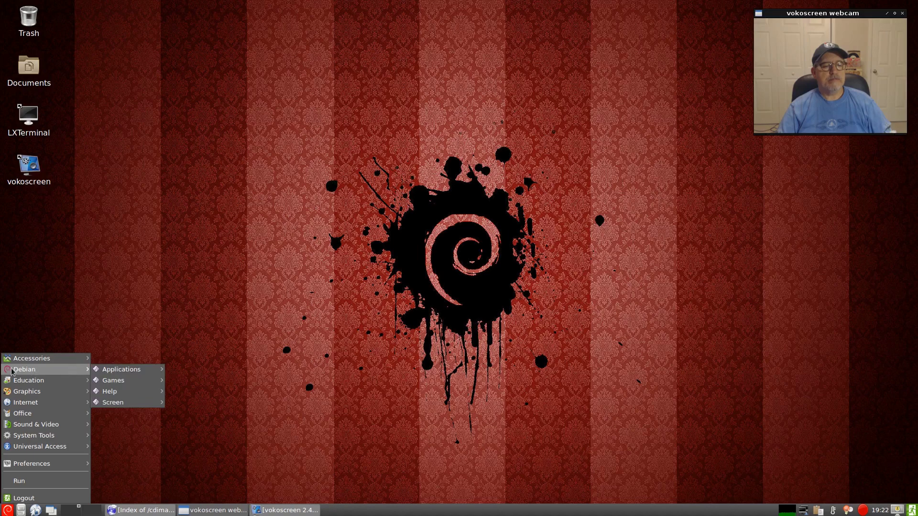
{"action": "mouse_move", "coordinate": [114, 374]}
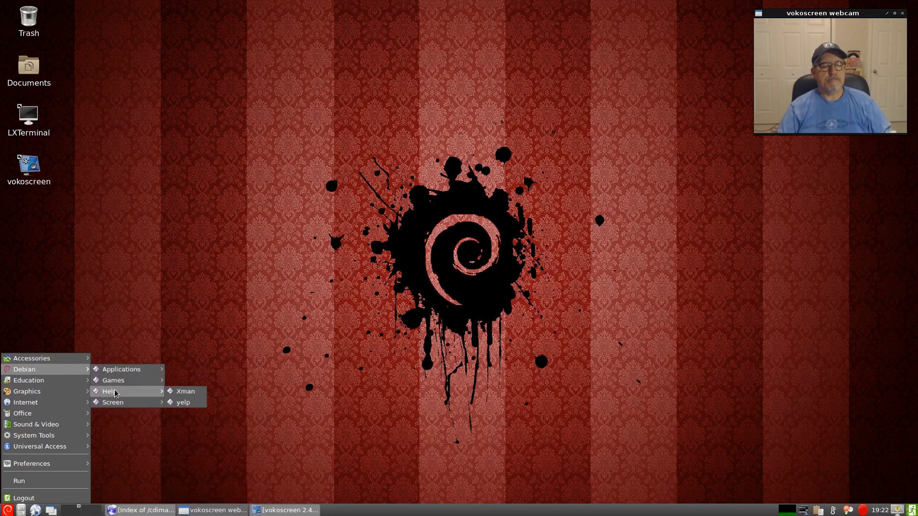
{"action": "mouse_move", "coordinate": [118, 403]}
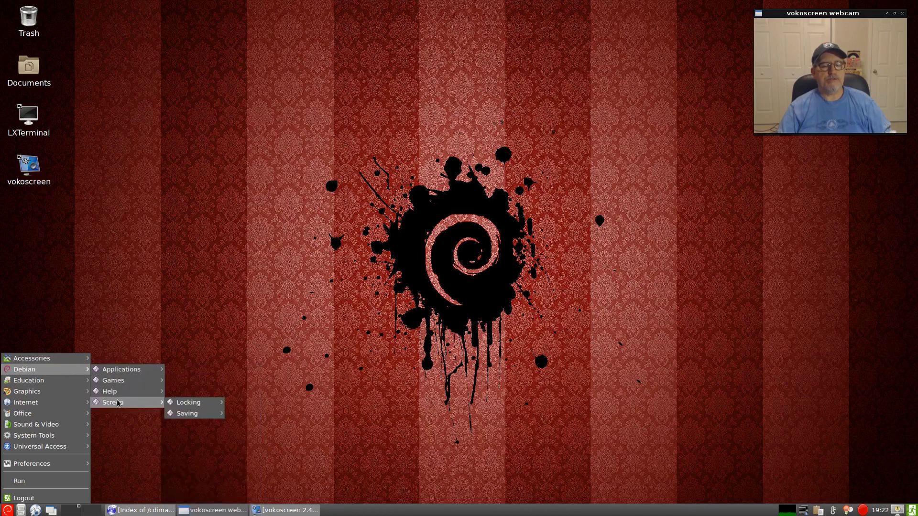
{"action": "mouse_move", "coordinate": [201, 407]}
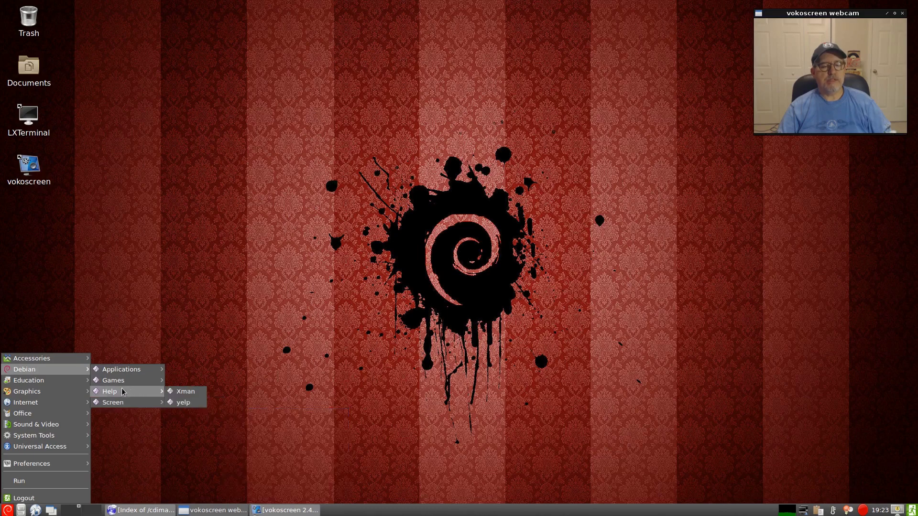
{"action": "mouse_move", "coordinate": [112, 384]}
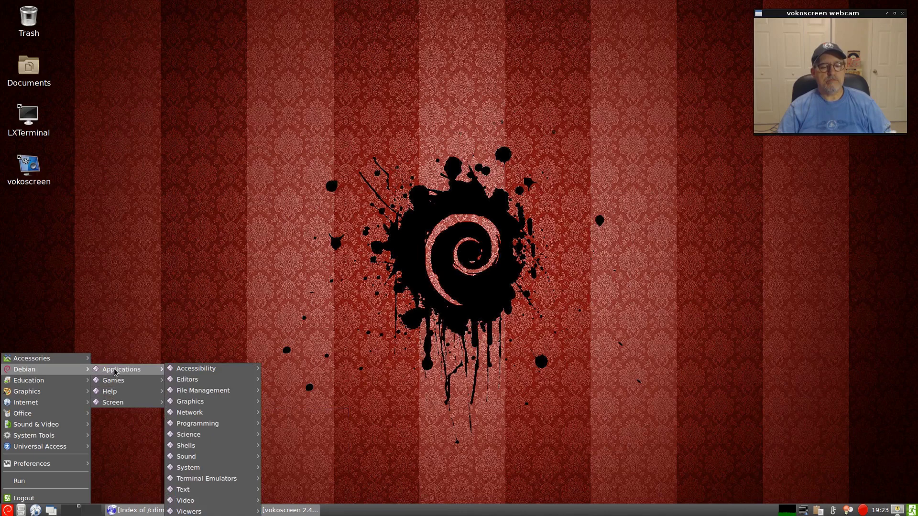
{"action": "mouse_move", "coordinate": [34, 384]}
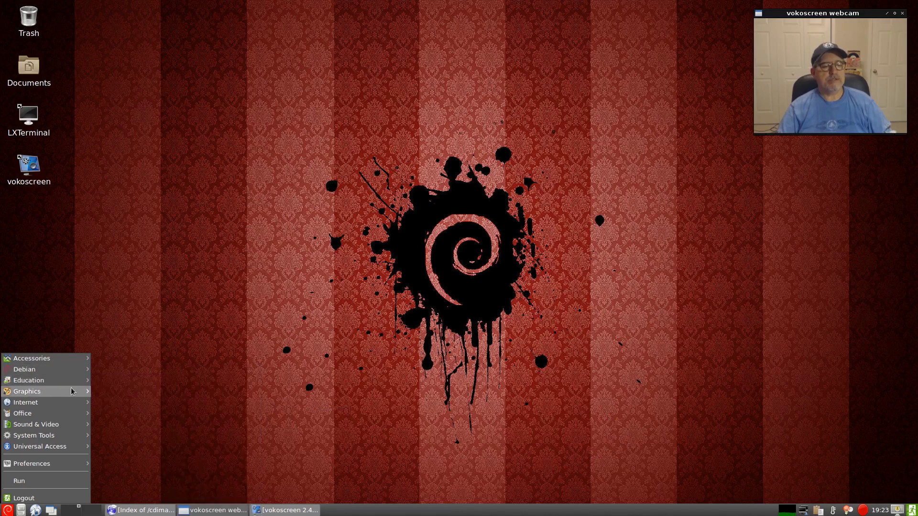
{"action": "mouse_move", "coordinate": [65, 393]}
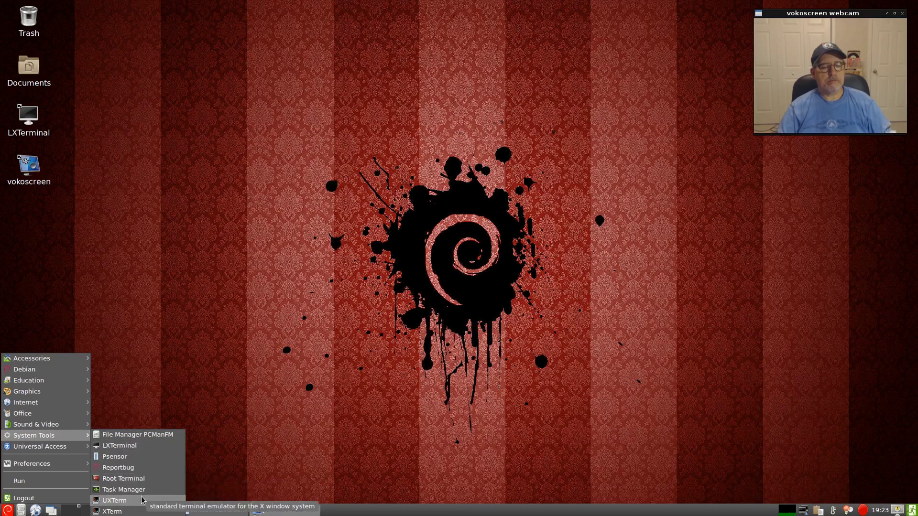
{"action": "mouse_move", "coordinate": [70, 462]}
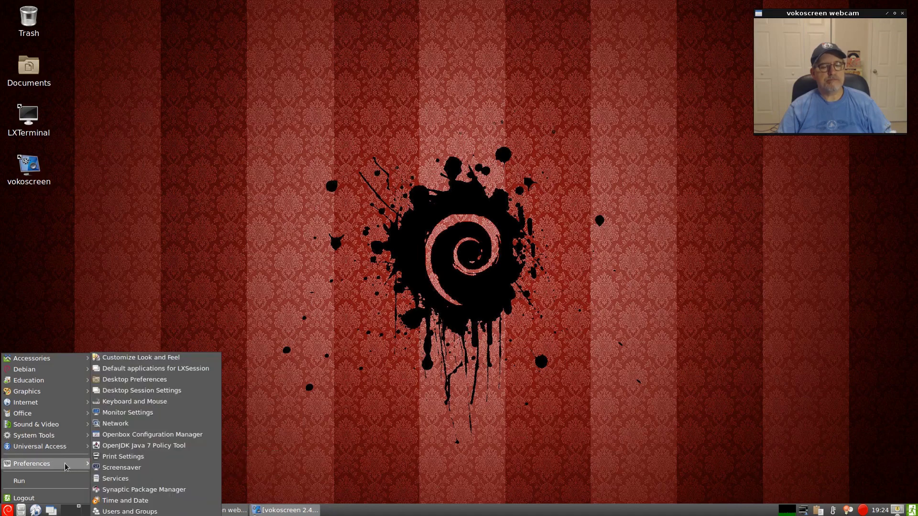
{"action": "left_click", "coordinate": [206, 313]}
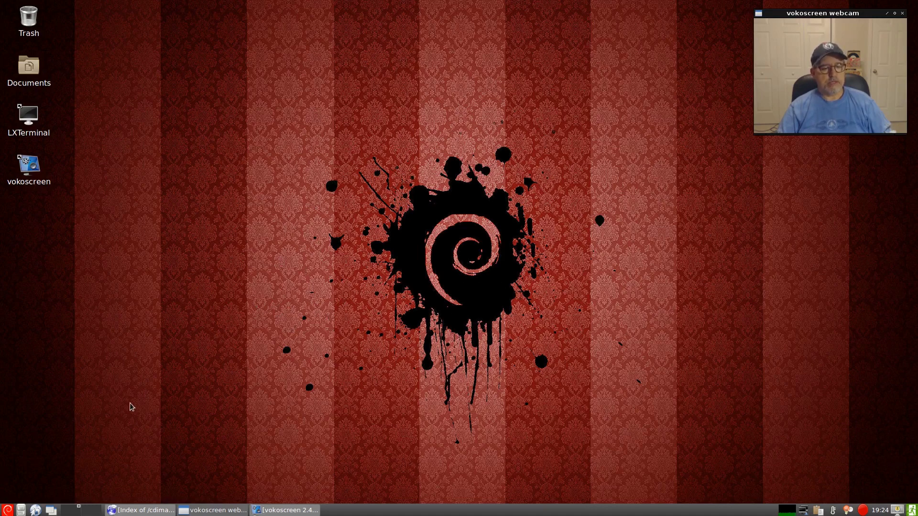
{"action": "left_click", "coordinate": [4, 512]}
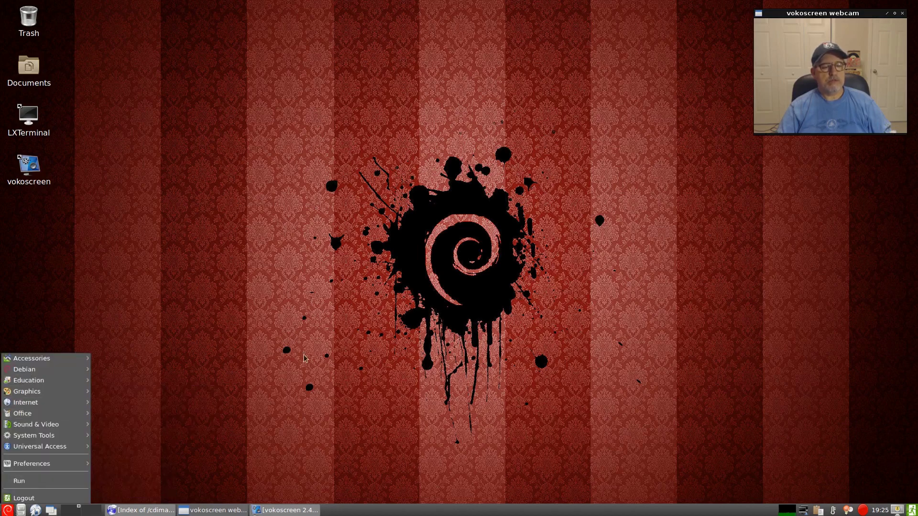
{"action": "left_click", "coordinate": [291, 363]}
- Open the file manager and go to the root directory /
{"action": "left_click", "coordinate": [21, 510]}
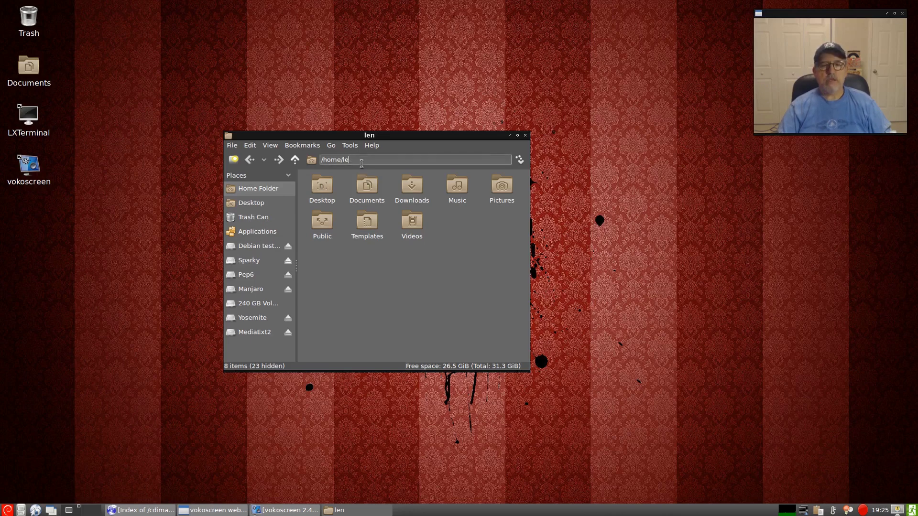
{"action": "key", "text": "BackSpace"}
{"action": "key", "text": "BackSpace"}
{"action": "key", "text": "BackSpace"}
{"action": "key", "text": "BackSpace"}
{"action": "key", "text": "BackSpace"}
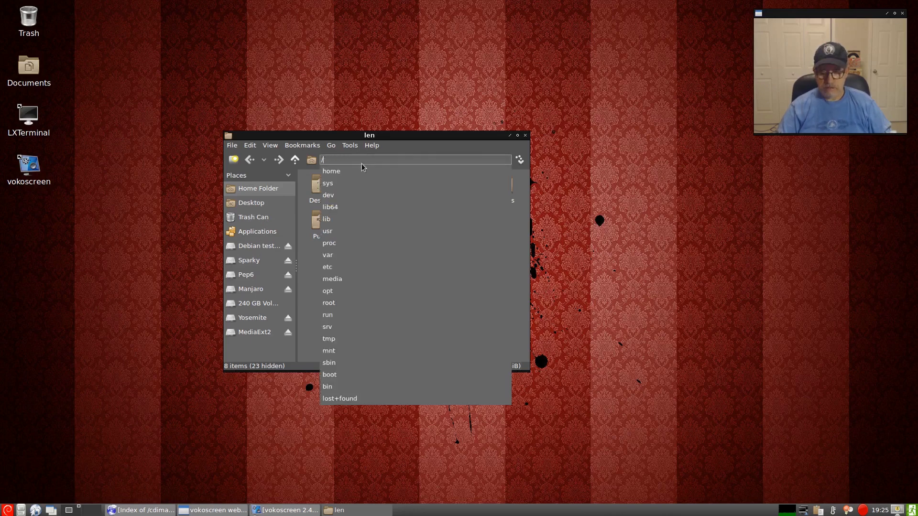
{"action": "key", "text": "Return"}
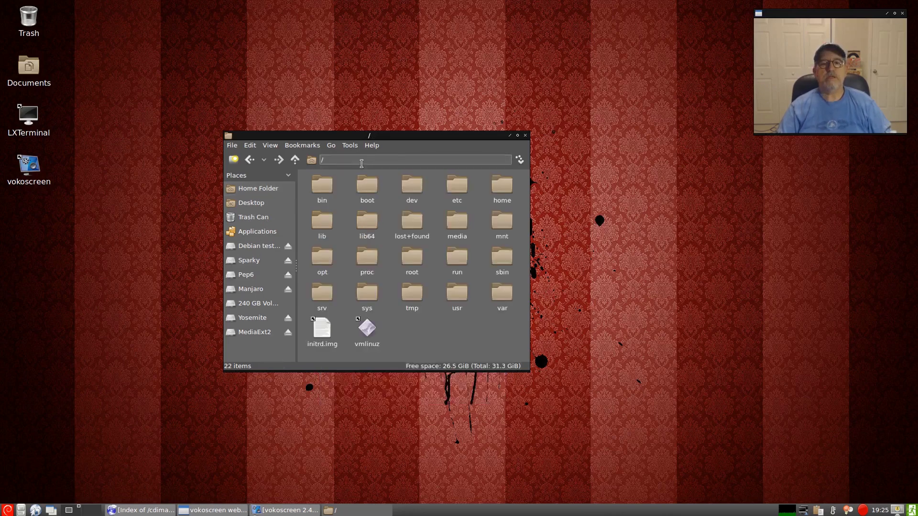
- Open sources.list from /etc/apt to view the package repositories, and close the document and the file manager
{"action": "left_click", "coordinate": [463, 187]}
{"action": "double_click", "coordinate": [463, 189]}
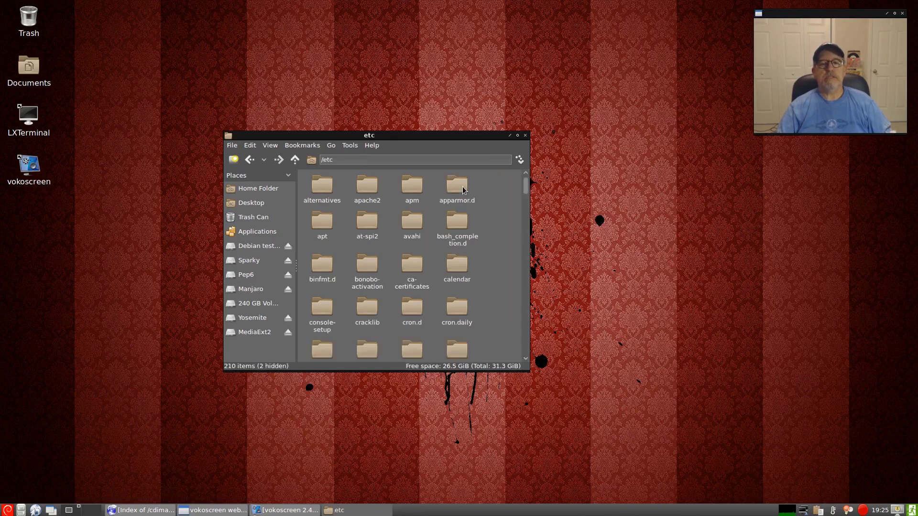
{"action": "double_click", "coordinate": [326, 219]}
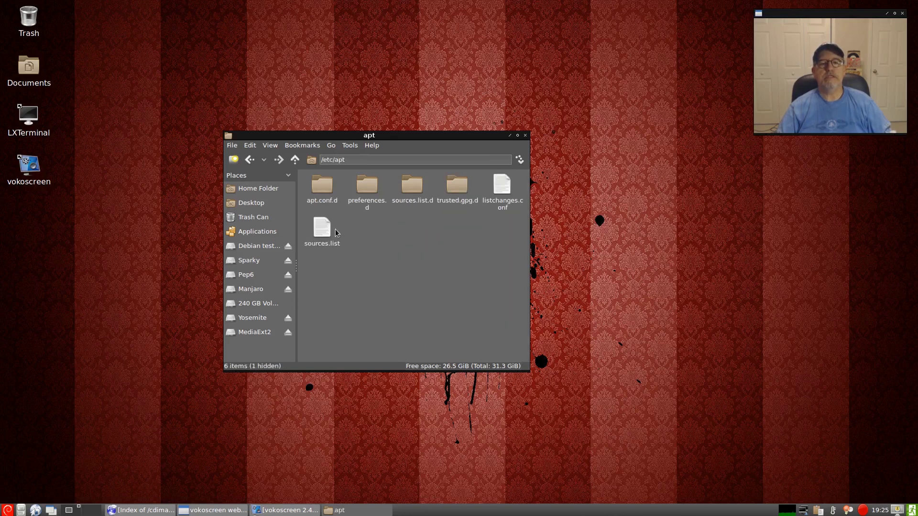
{"action": "double_click", "coordinate": [318, 229]}
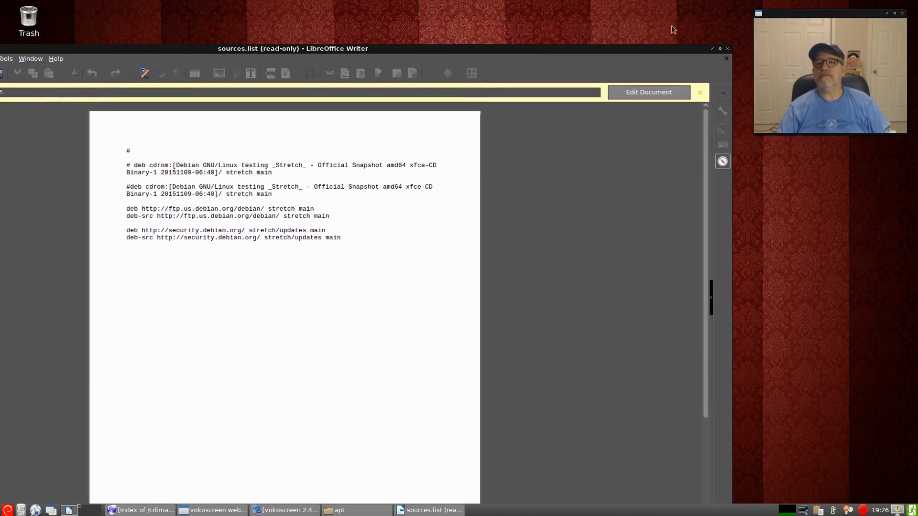
{"action": "left_click", "coordinate": [727, 48]}
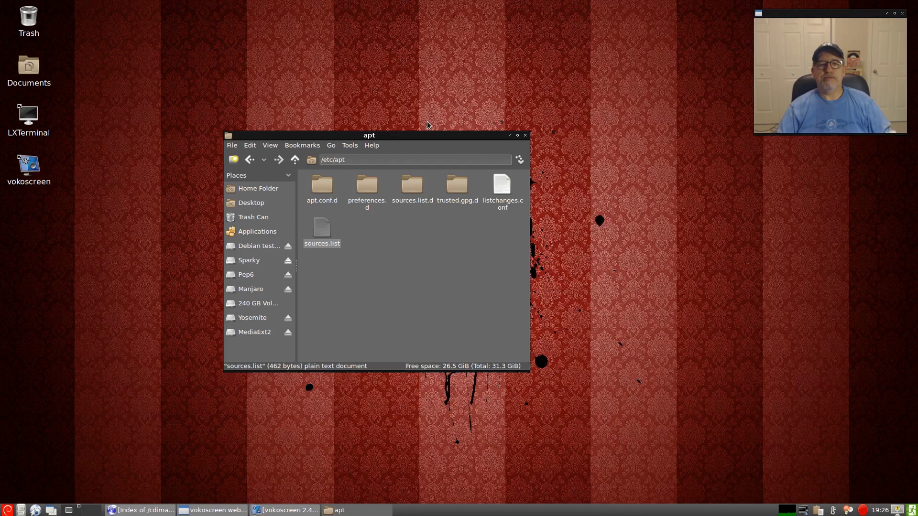
{"action": "left_click", "coordinate": [525, 135]}
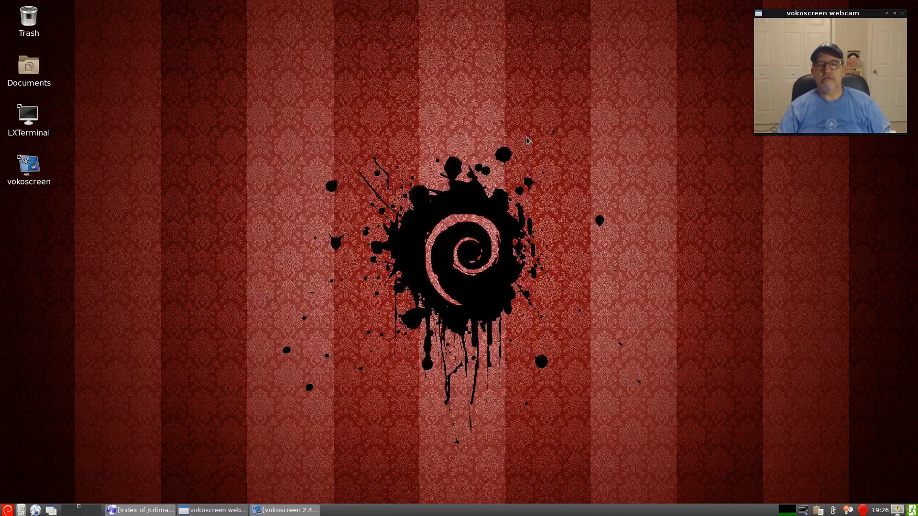